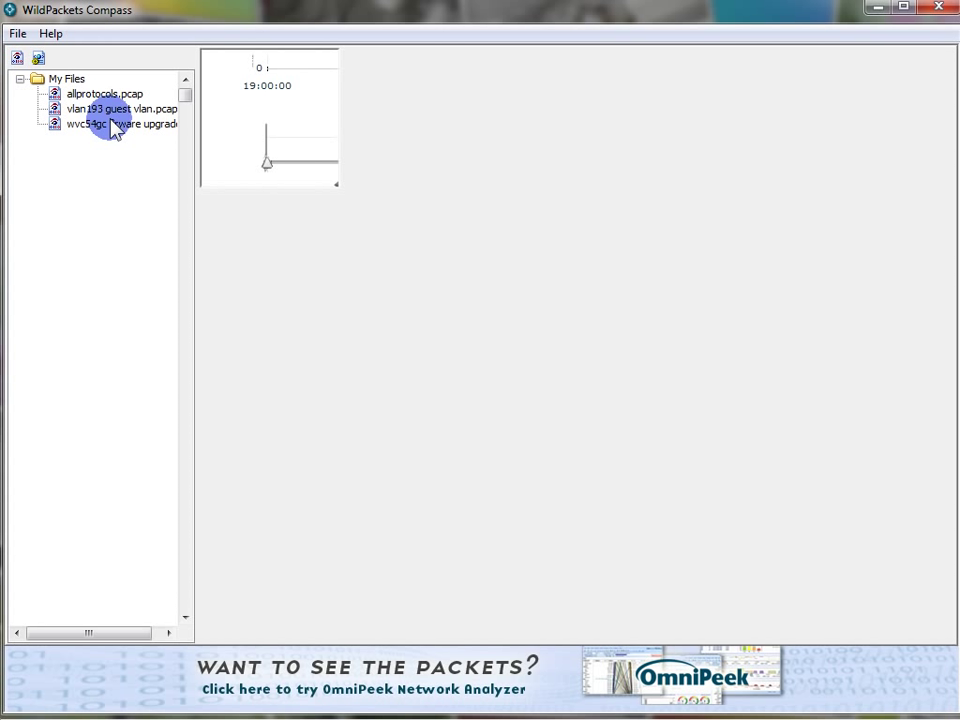
pyautogui.scroll(-1, 108, 117)
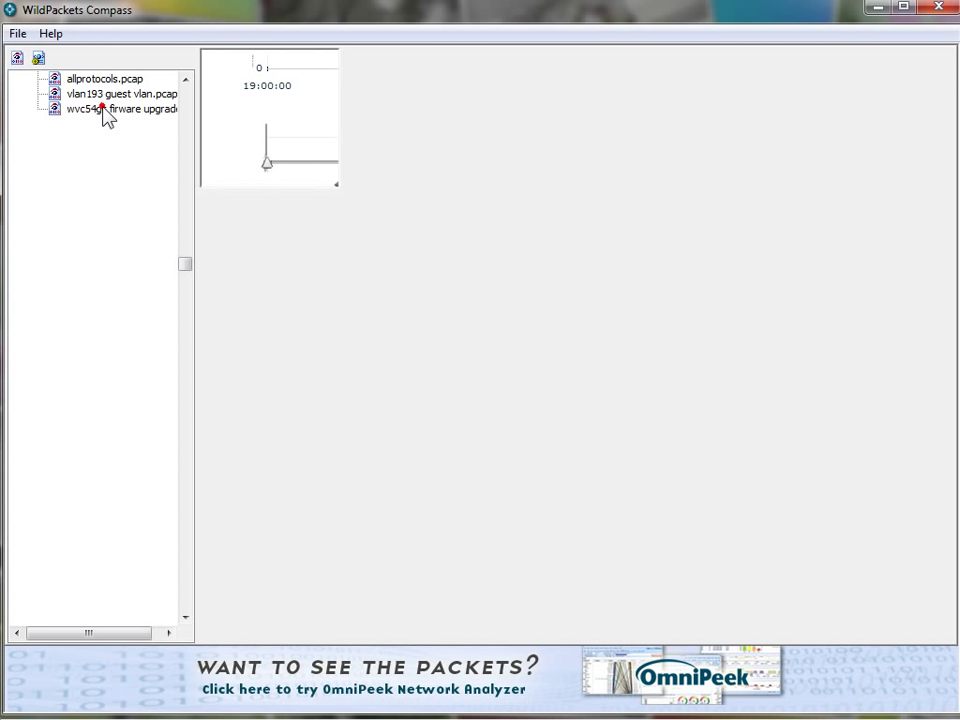
pyautogui.click(103, 102)
pyautogui.click(98, 105)
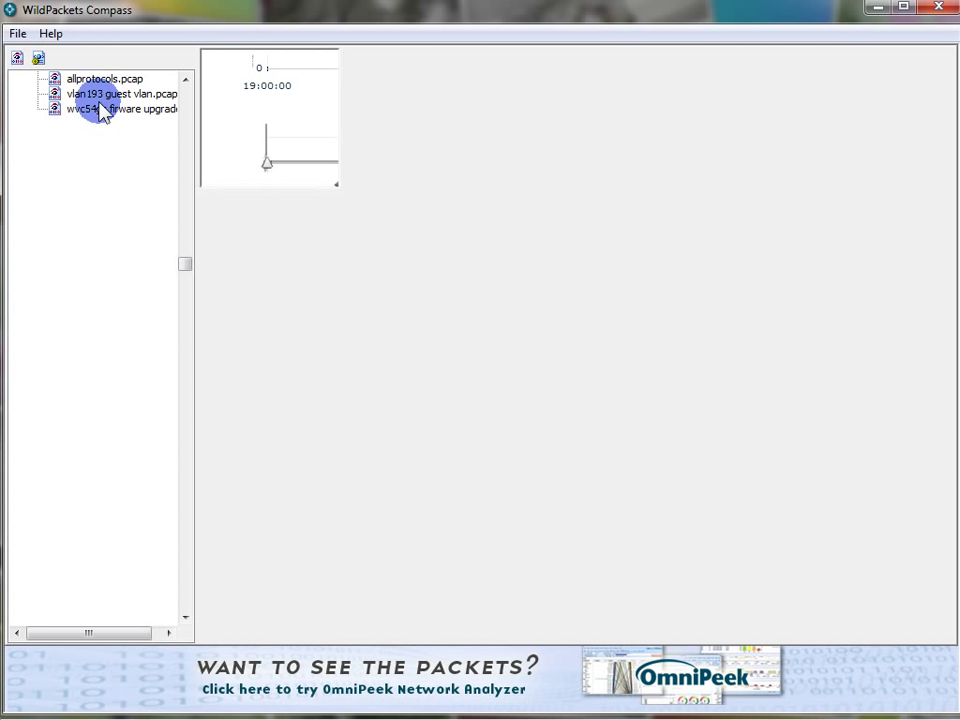
pyautogui.click(99, 104)
pyautogui.click(135, 82)
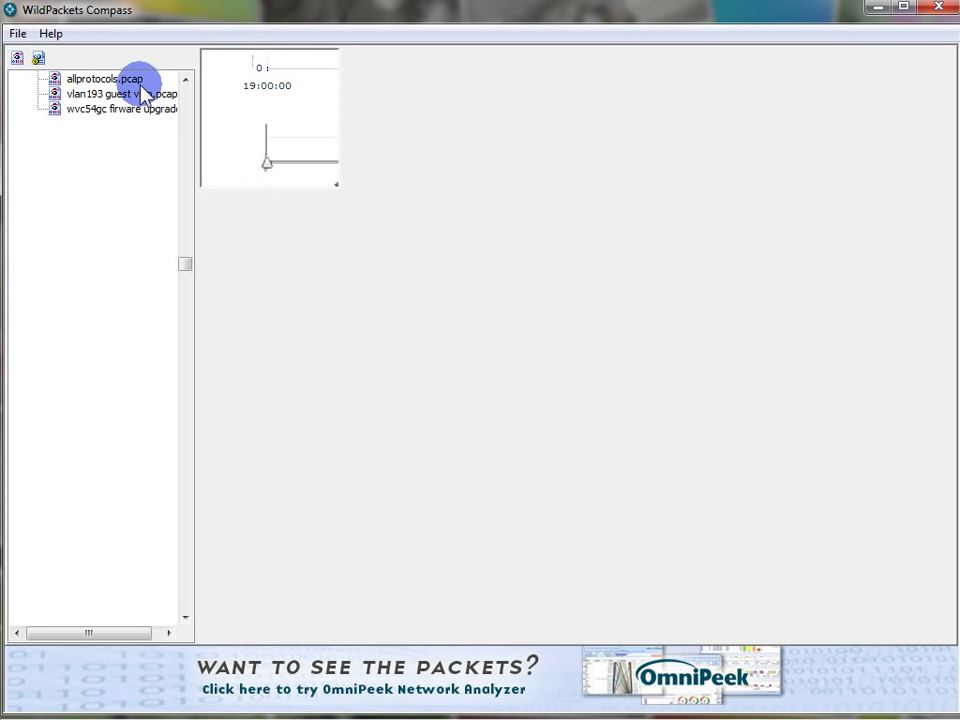
pyautogui.click(107, 82)
pyautogui.moveTo(107, 93)
pyautogui.mouseDown()
pyautogui.moveTo(189, 101)
pyautogui.moveTo(197, 116)
pyautogui.mouseUp()
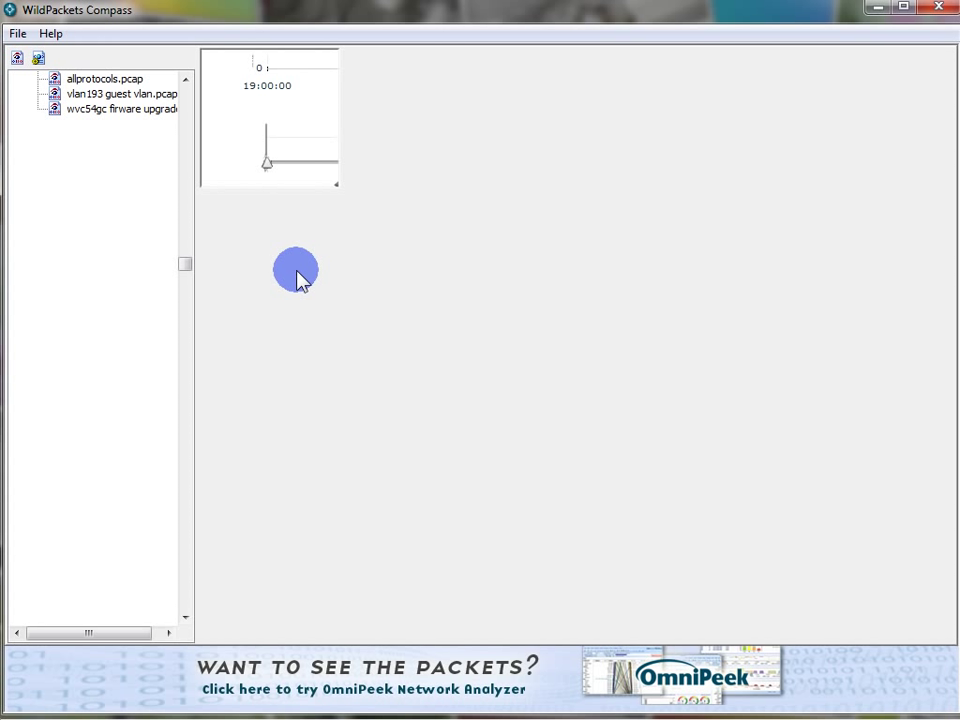
# Step: Widen the capture file list so full file names fit, and open vlan193 guest vlan.pcap
pyautogui.click(195, 342)
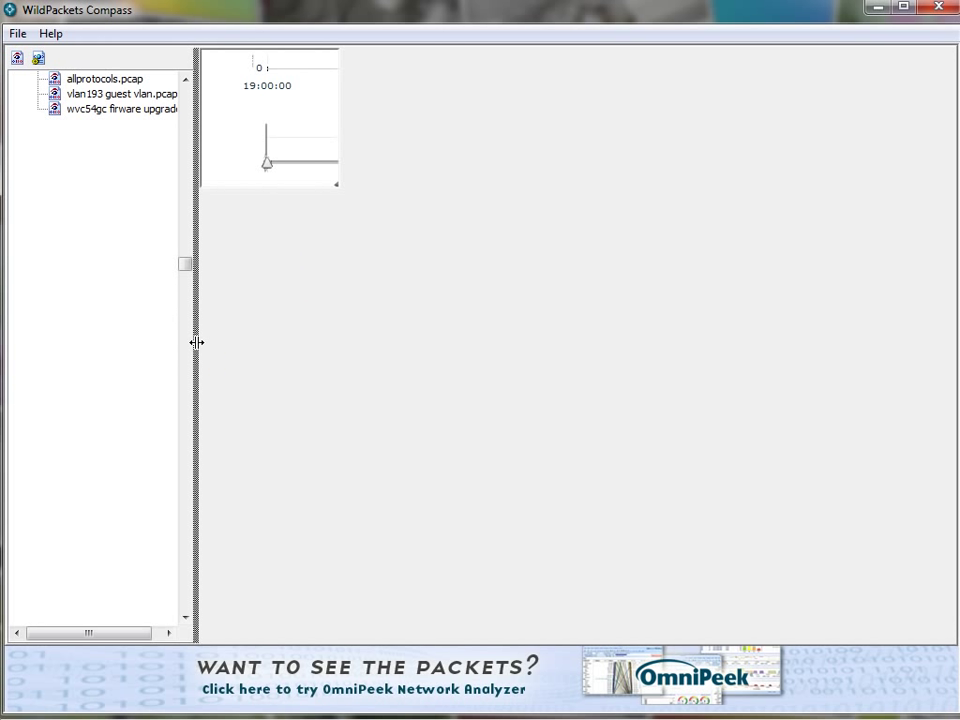
pyautogui.moveTo(196, 342); pyautogui.dragTo(214, 345)
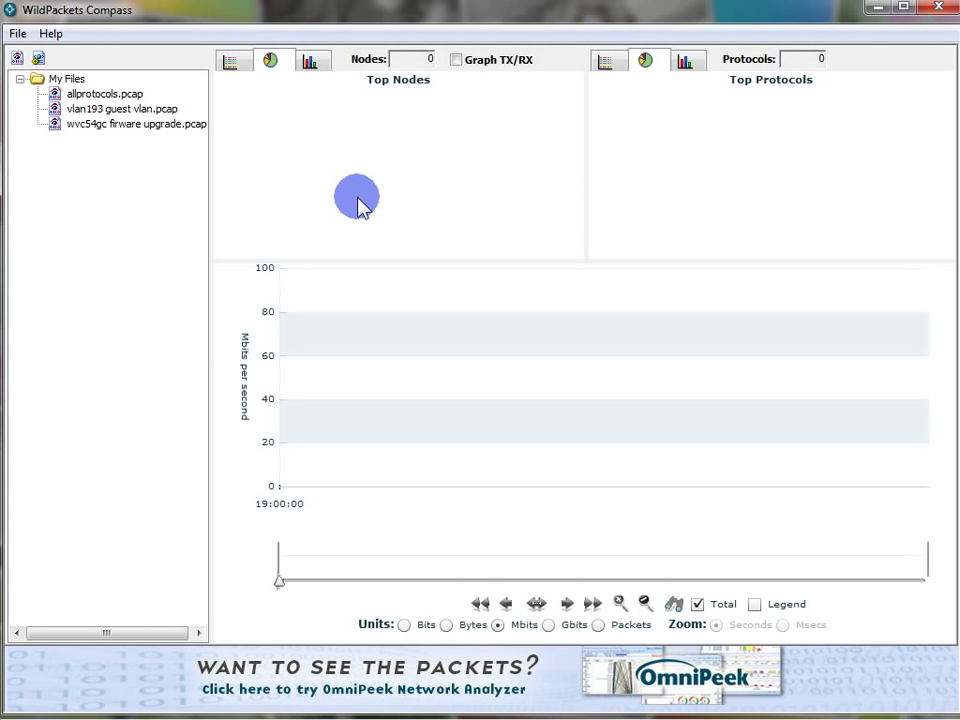
pyautogui.click(119, 110)
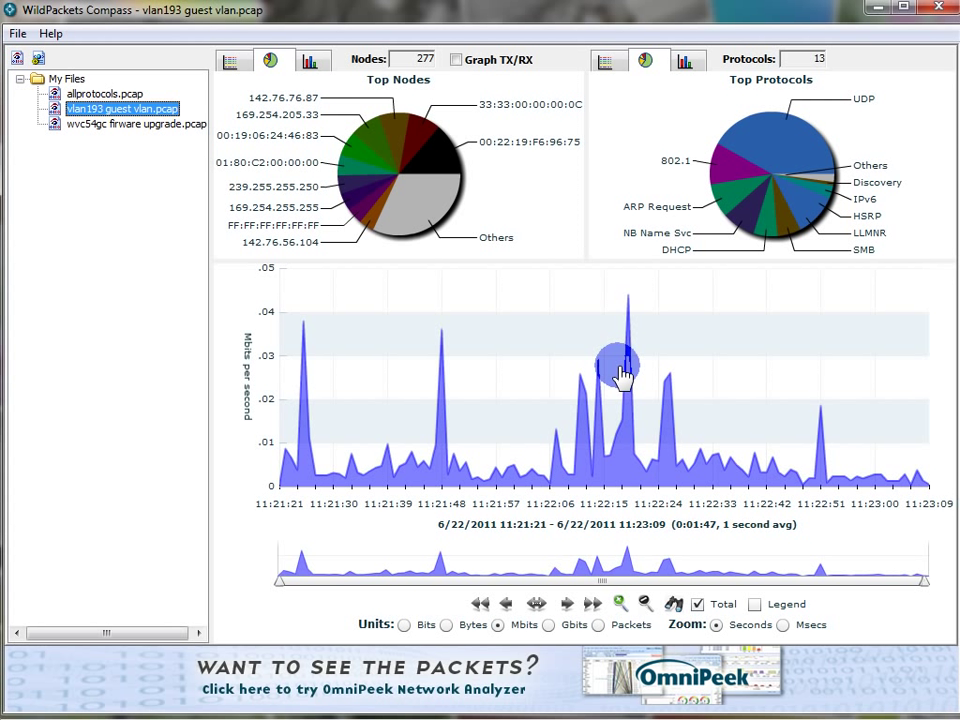
# Step: Show the top nodes as a list, sort it by name in both orders, and re-sort it by packets, highest first
pyautogui.click(230, 63)
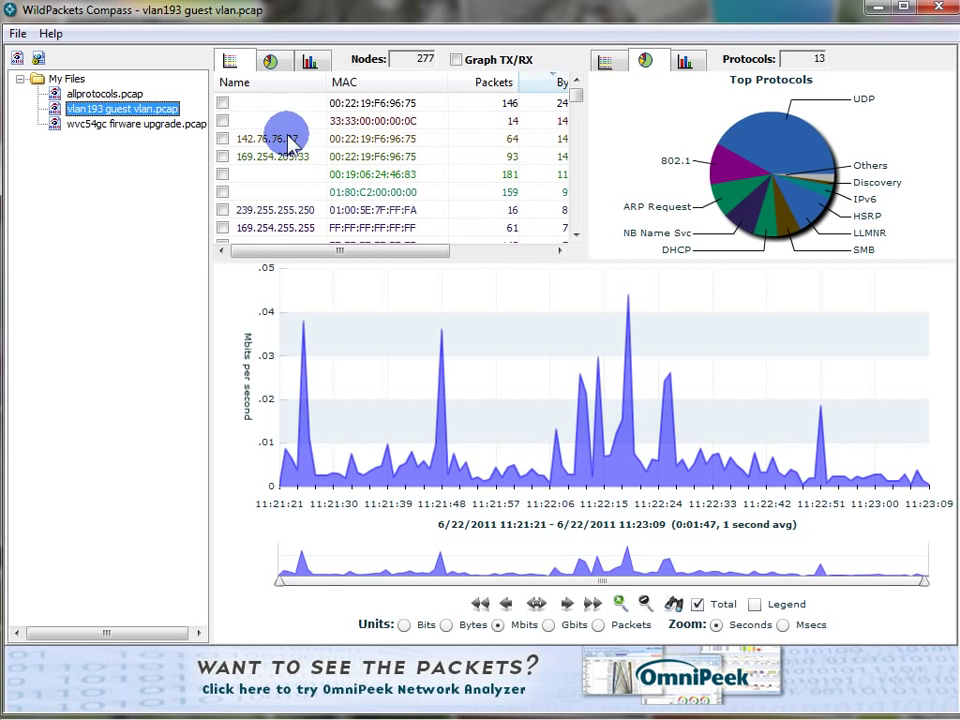
pyautogui.click(260, 84)
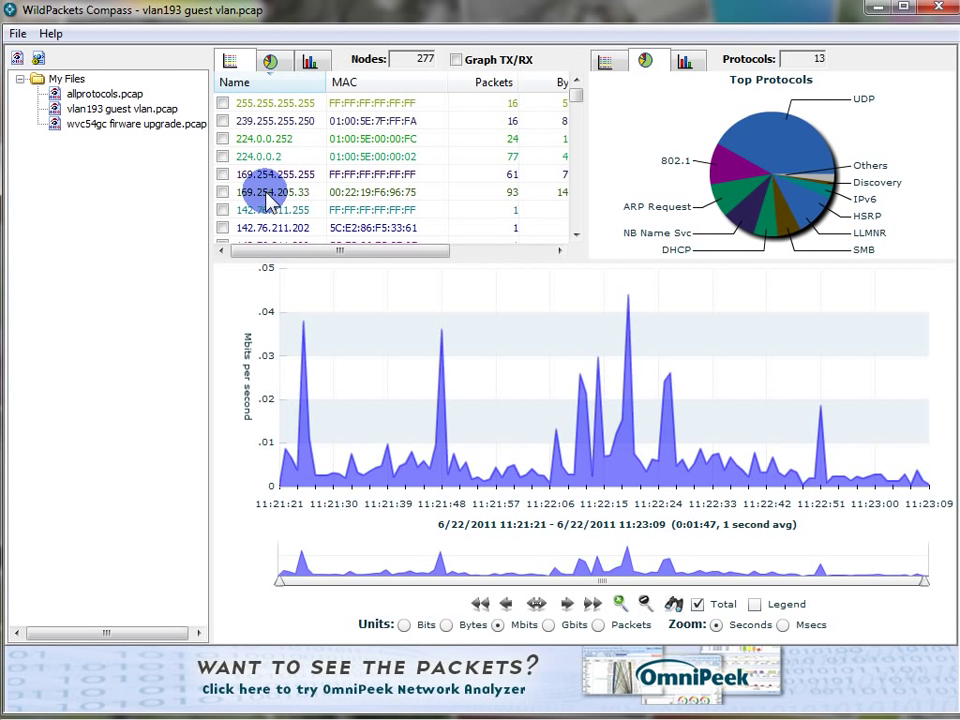
pyautogui.scroll(-2, 257, 199)
pyautogui.click(274, 86)
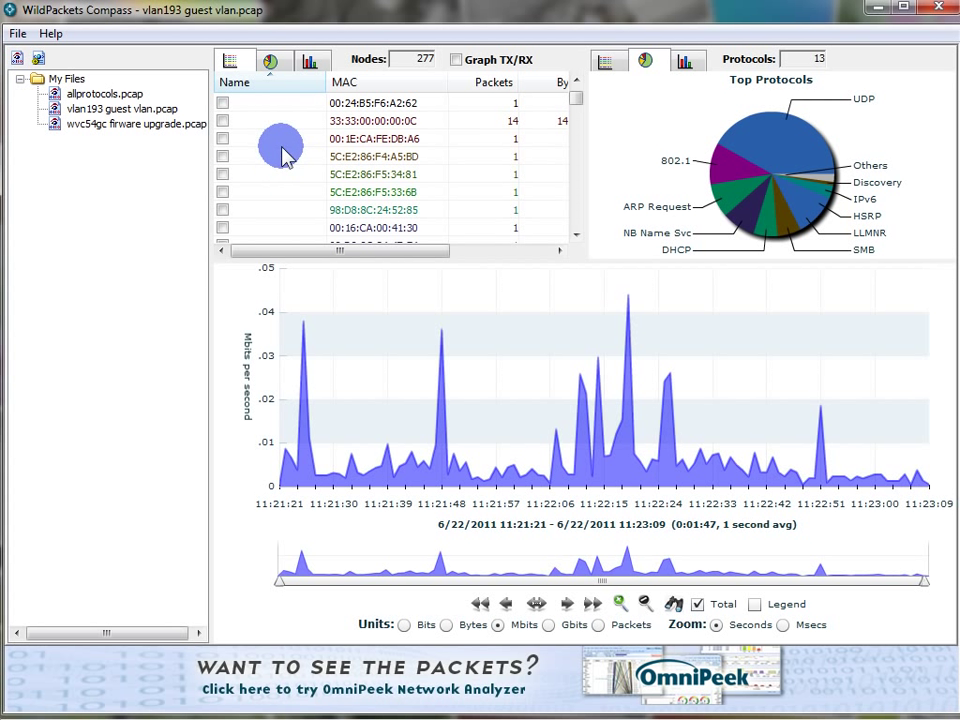
pyautogui.moveTo(576, 100)
pyautogui.mouseDown()
pyautogui.moveTo(576, 156)
pyautogui.moveTo(579, 91)
pyautogui.mouseUp()
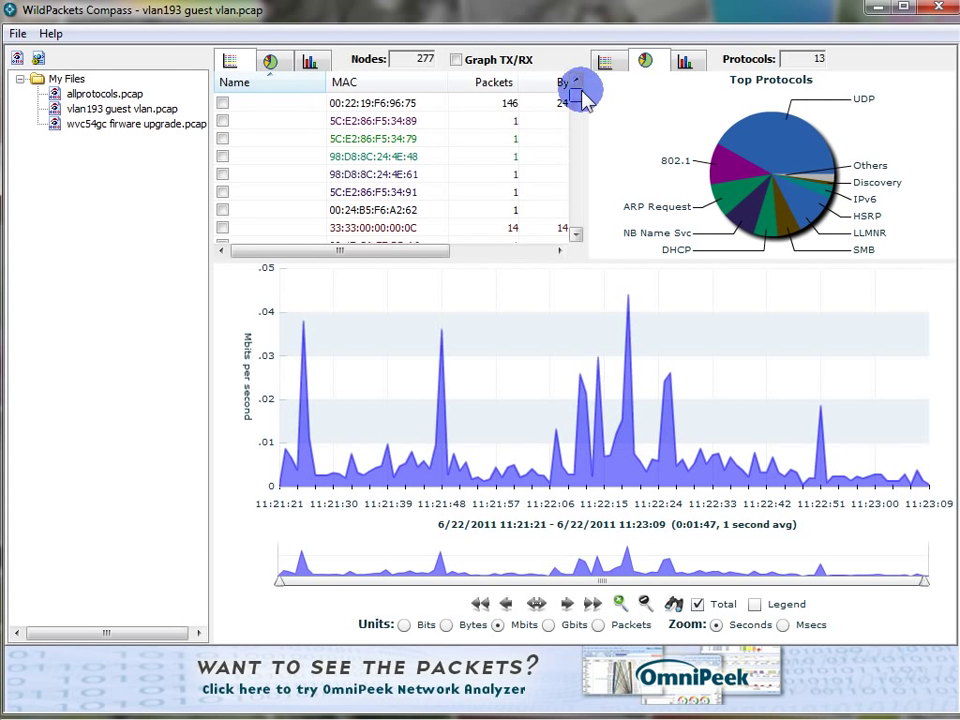
pyautogui.click(484, 82)
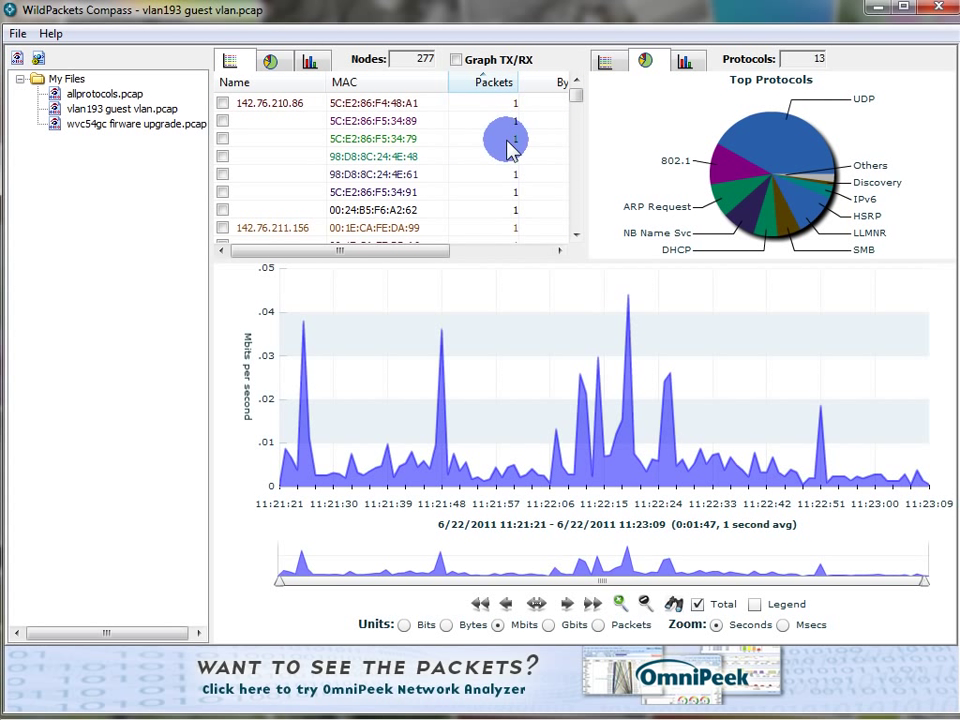
pyautogui.click(500, 86)
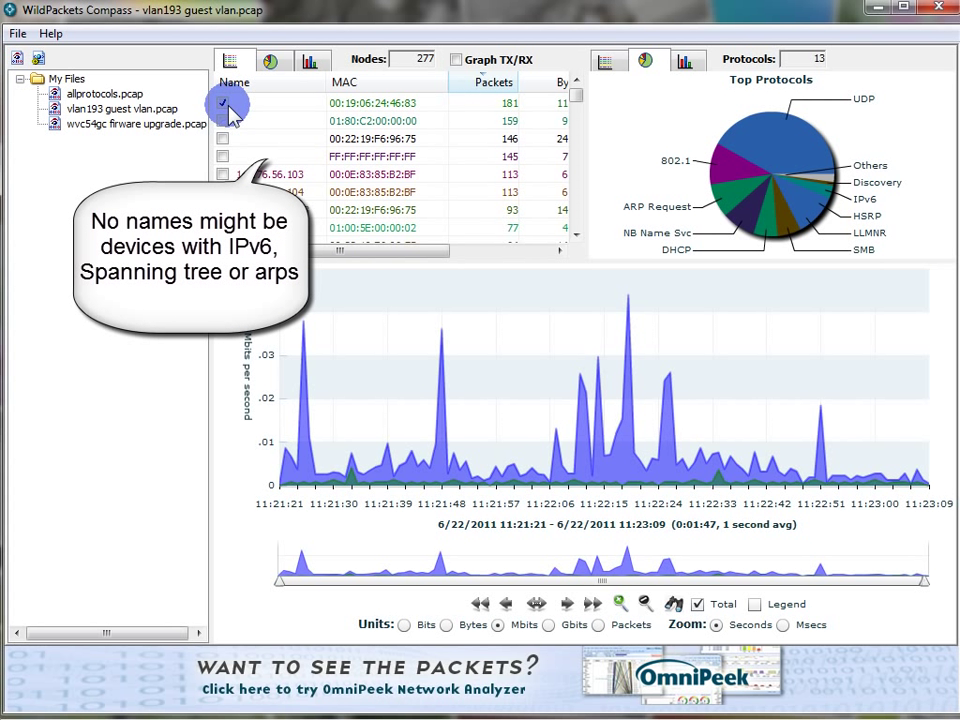
# Step: Compare nodes 00:19:06:24:46:83, 142.76.56.104 and FF:FF:FF:FF:FF:FF against total utilization on the graph, and clear all three overlays
pyautogui.click(379, 482)
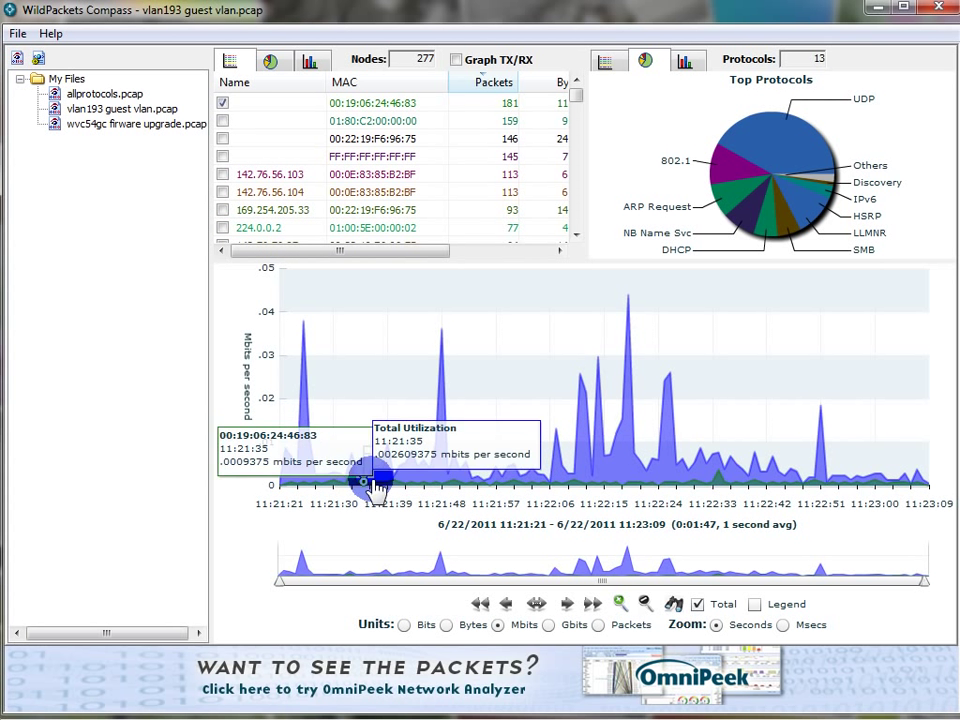
pyautogui.click(222, 103)
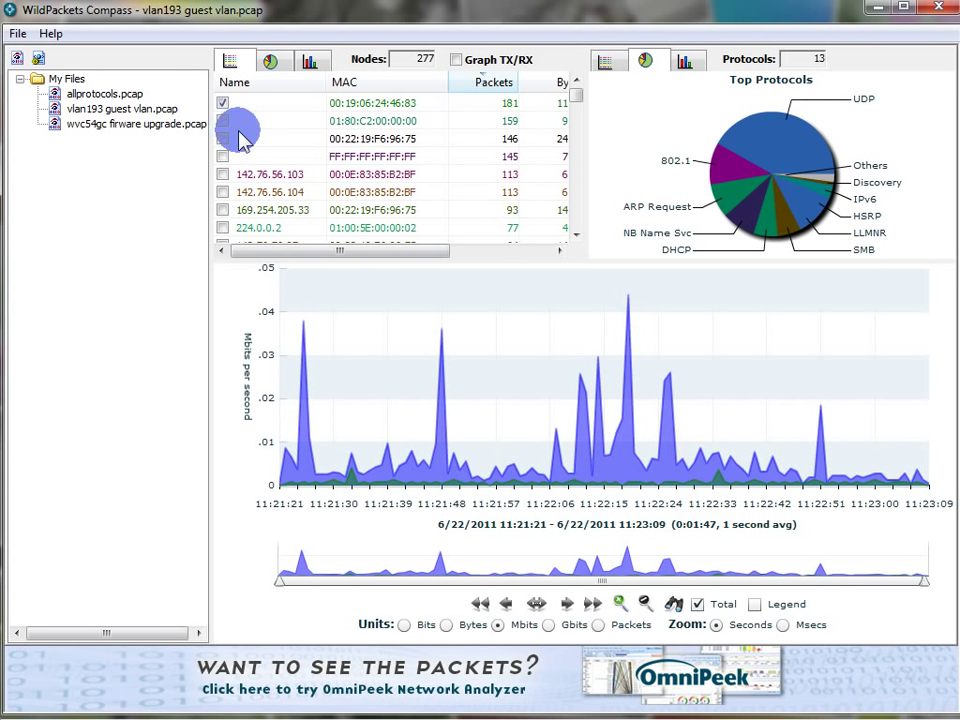
pyautogui.click(222, 191)
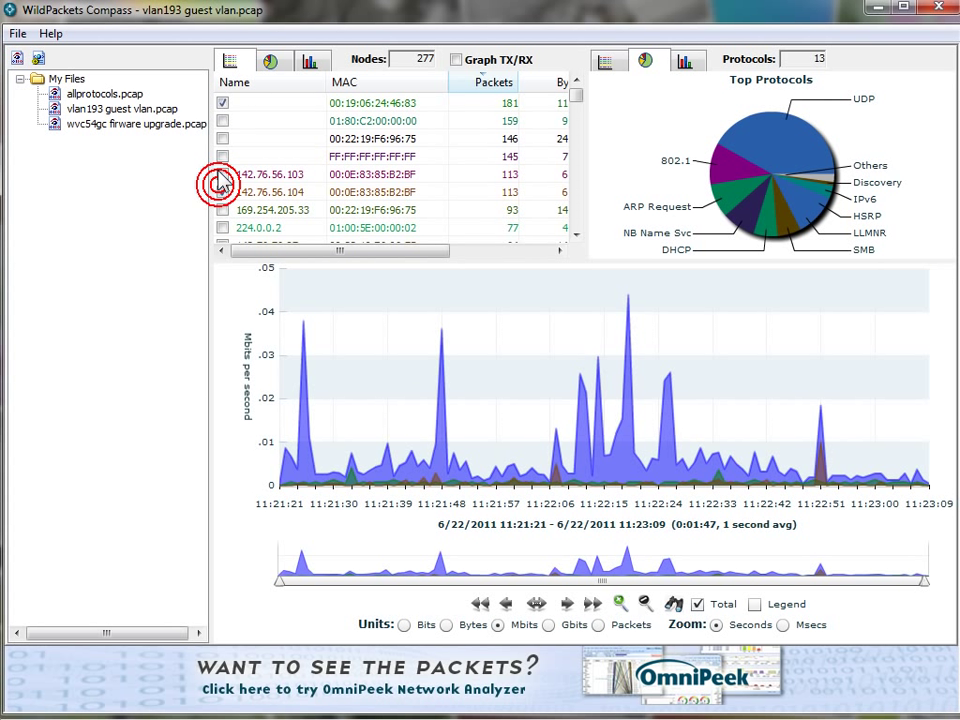
pyautogui.click(222, 156)
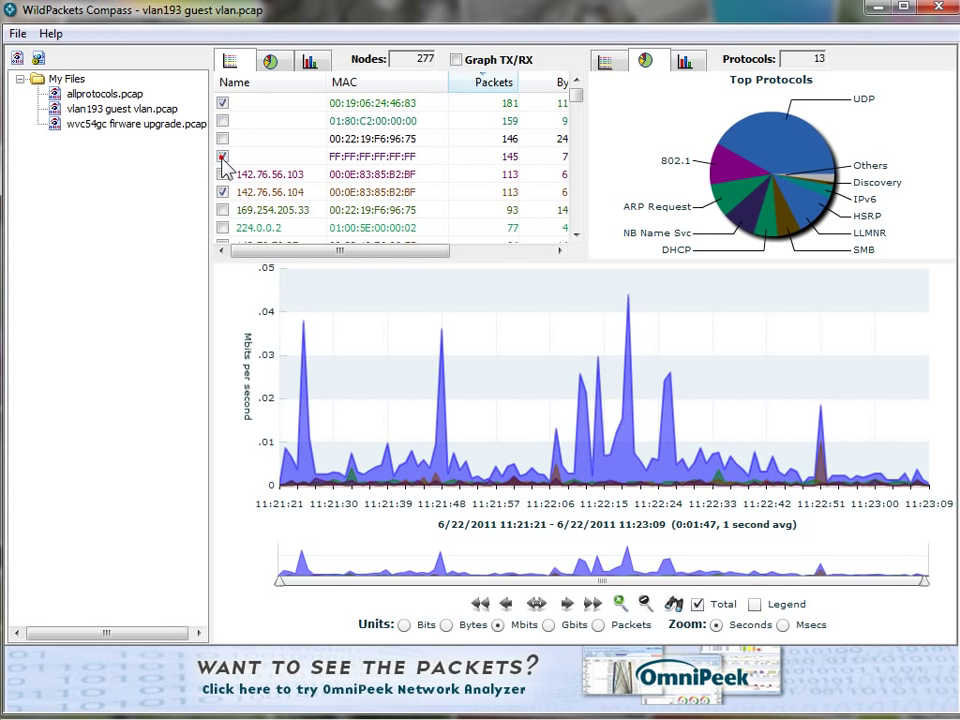
pyautogui.click(222, 156)
pyautogui.click(222, 191)
pyautogui.click(222, 103)
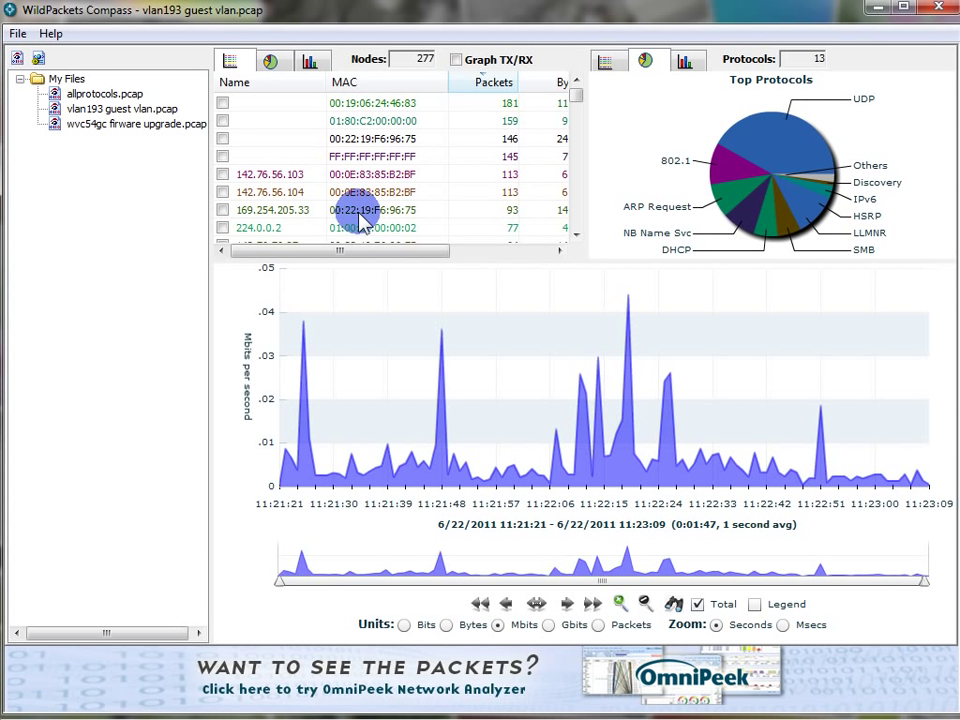
# Step: Show the top nodes as a pie chart, and overlay node 169.254.205.33 on the traffic graph temporarily to examine its share
pyautogui.click(270, 61)
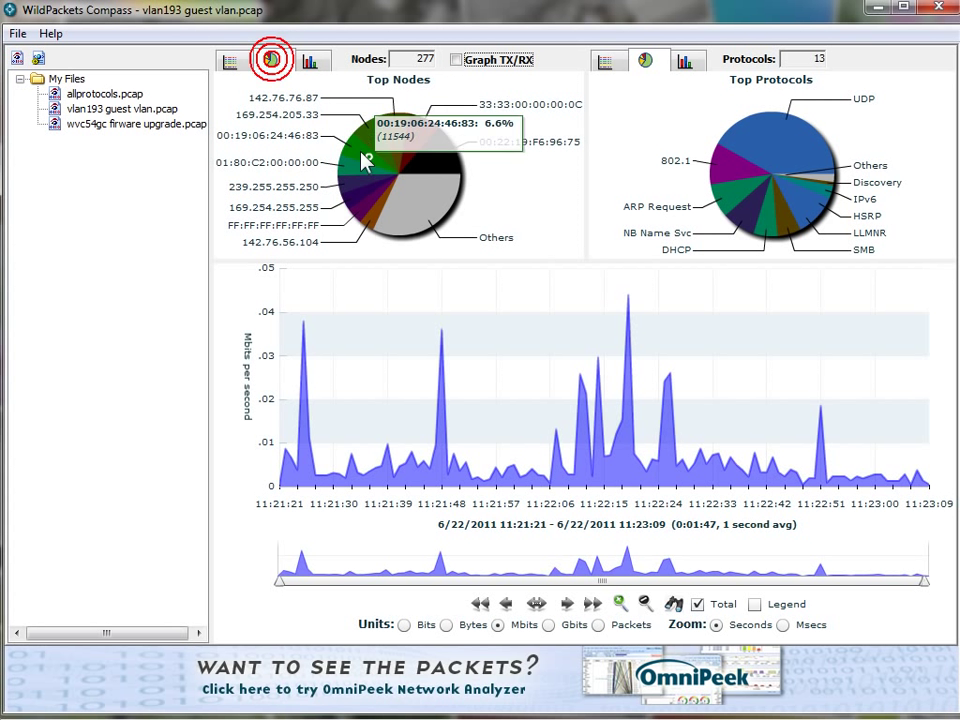
pyautogui.moveTo(380, 162)
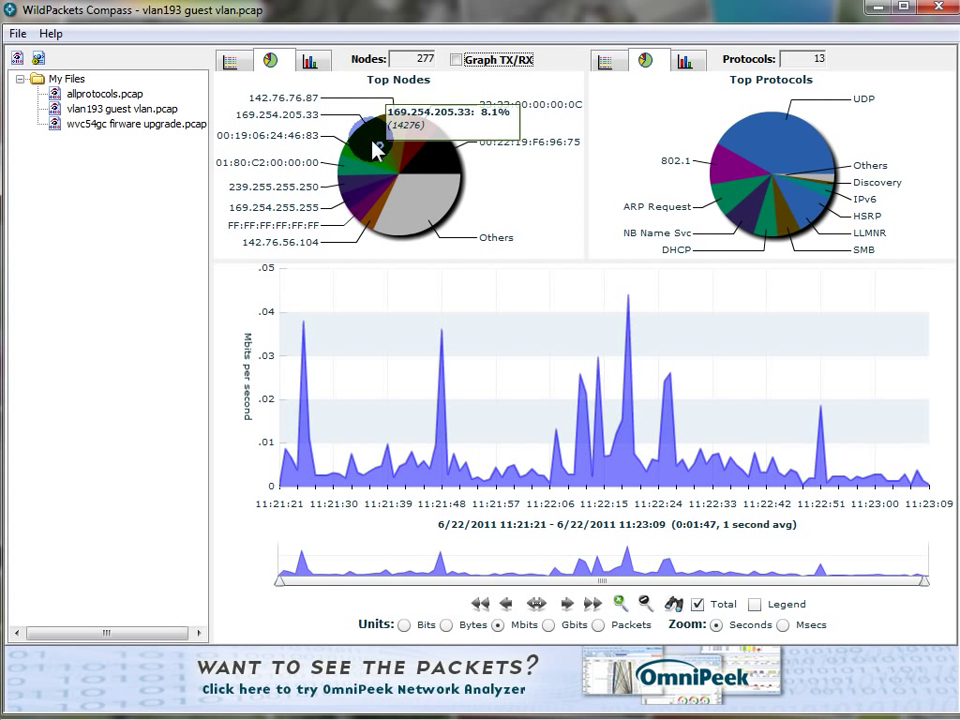
pyautogui.click(374, 148)
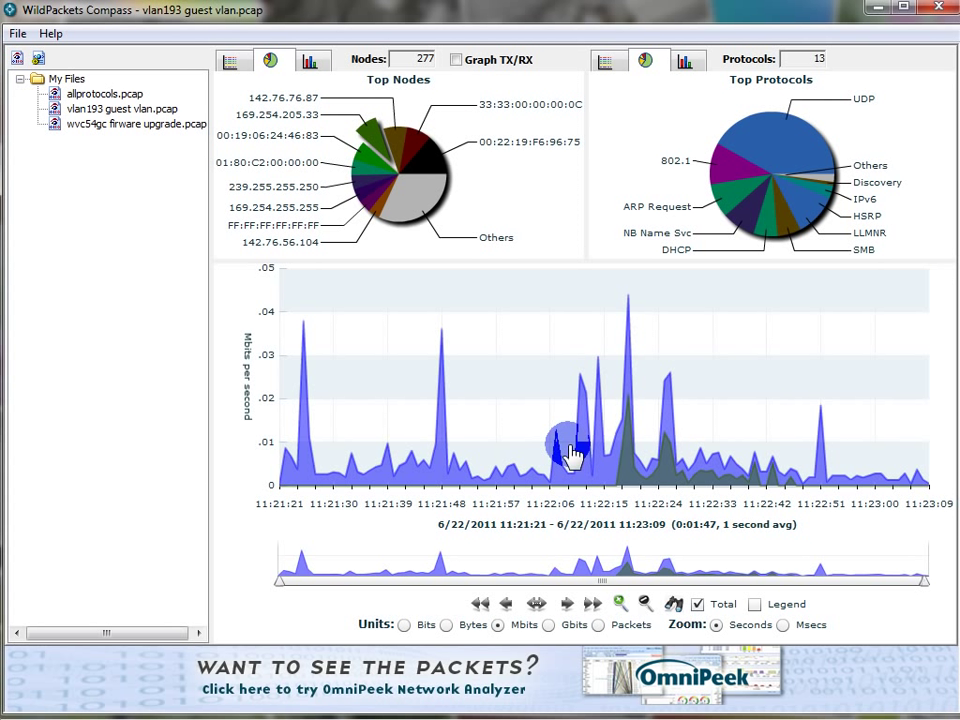
pyautogui.moveTo(378, 145)
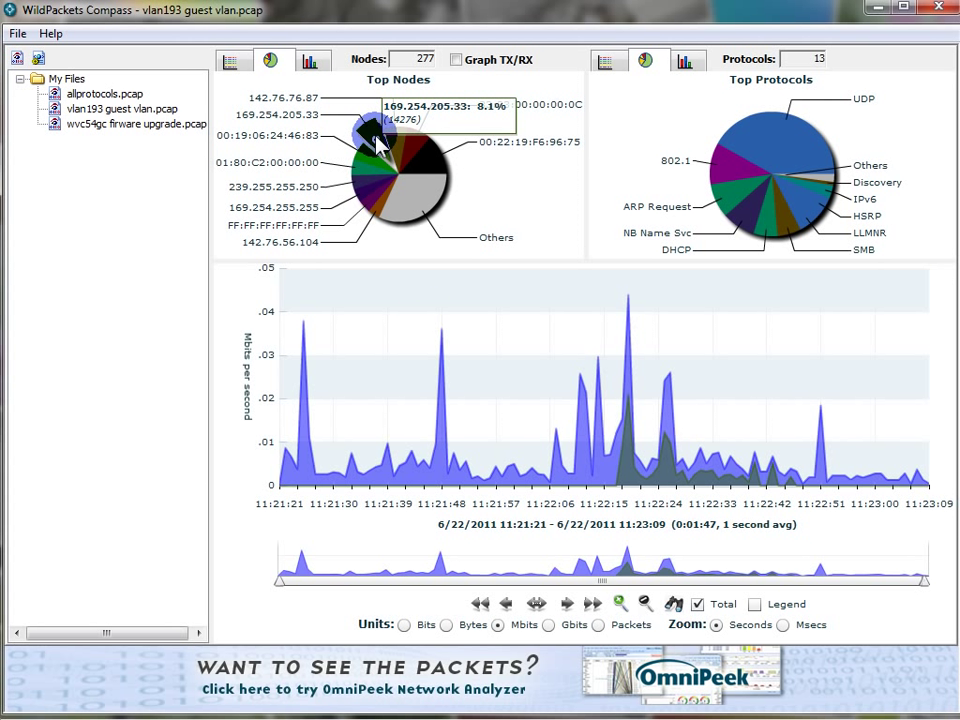
pyautogui.click(378, 145)
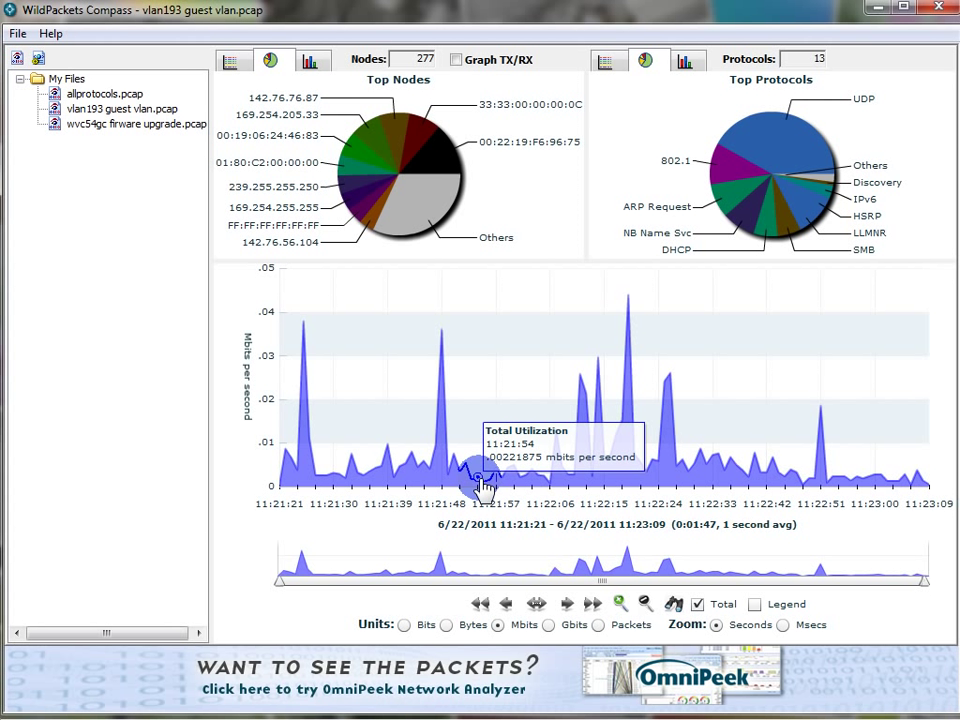
# Step: Set the traffic graph units to Bits and show the top nodes as a bar chart
pyautogui.click(404, 625)
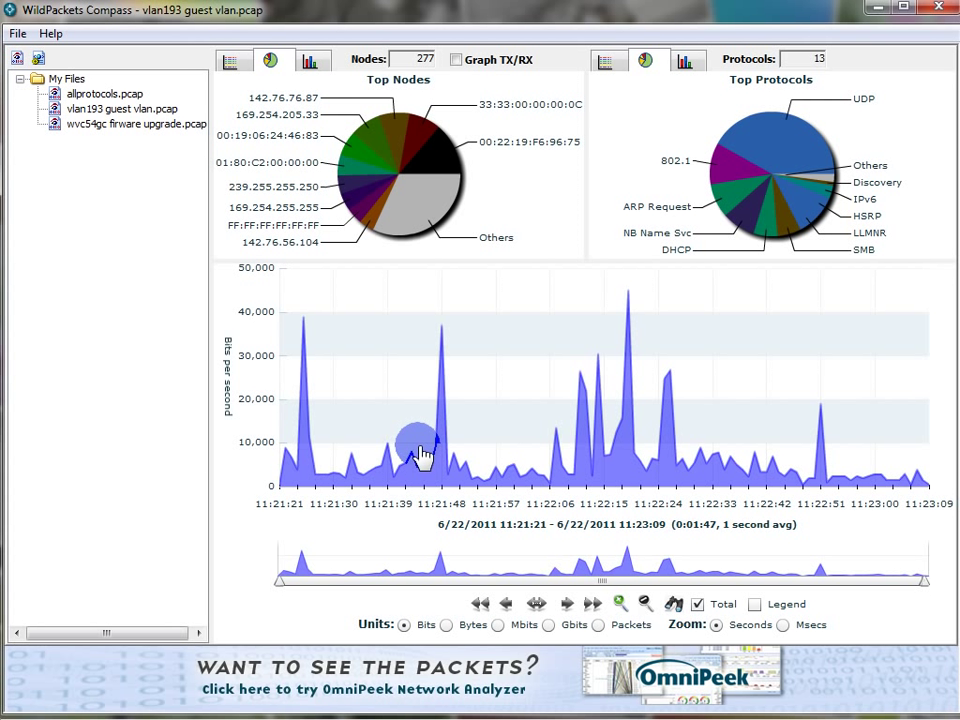
pyautogui.moveTo(425, 465)
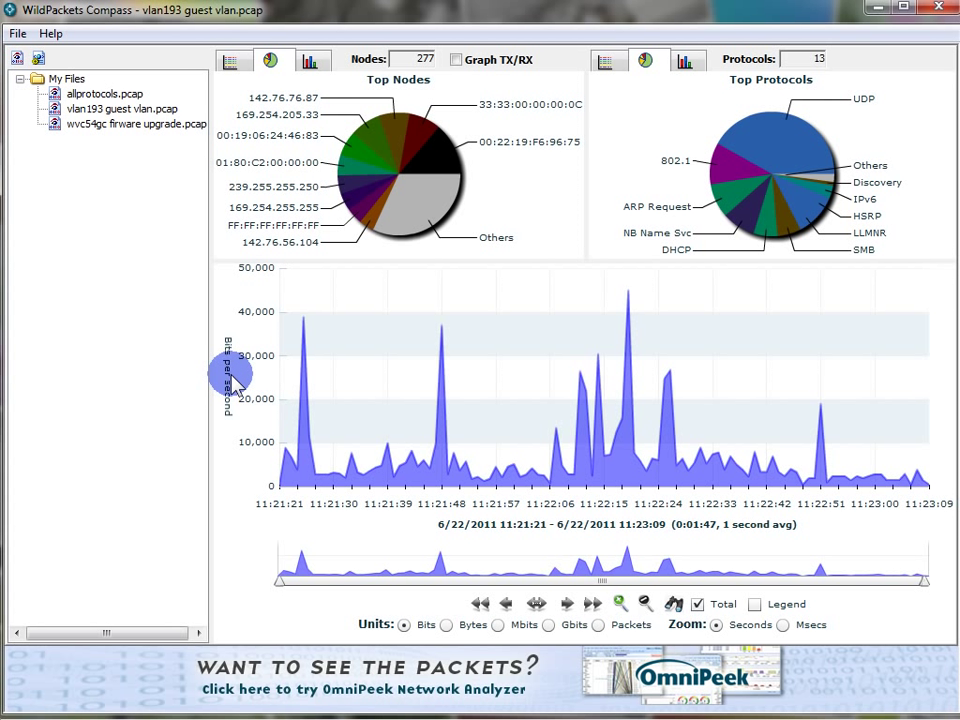
pyautogui.click(310, 61)
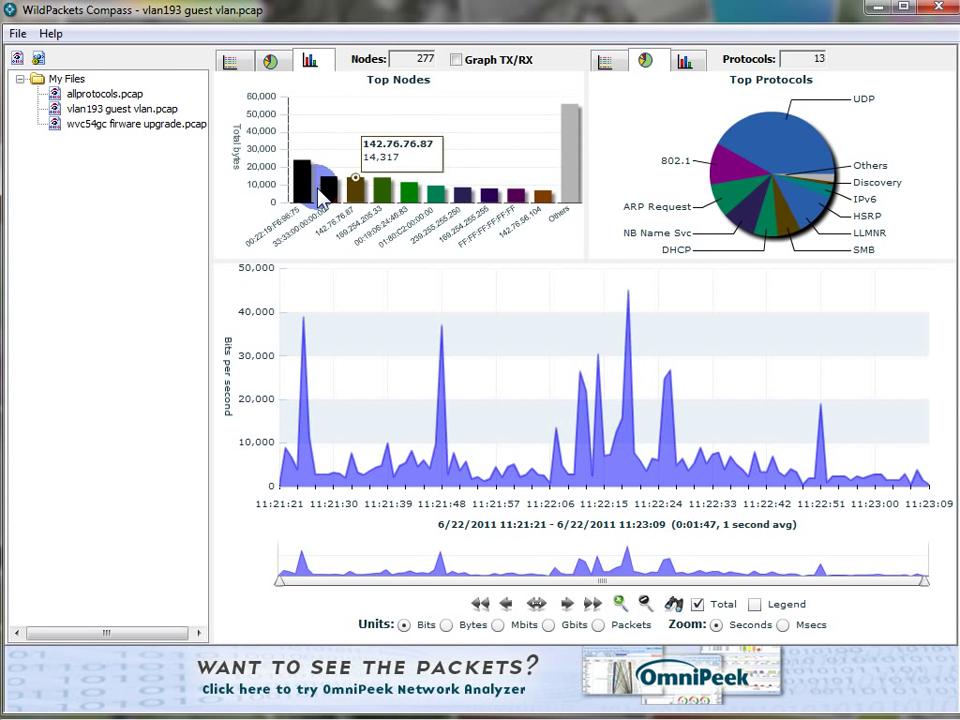
# Step: Overlay node 142.76.76.87 on the traffic graph, and replace it with node 00:22:19:F6:96:75
pyautogui.click(360, 196)
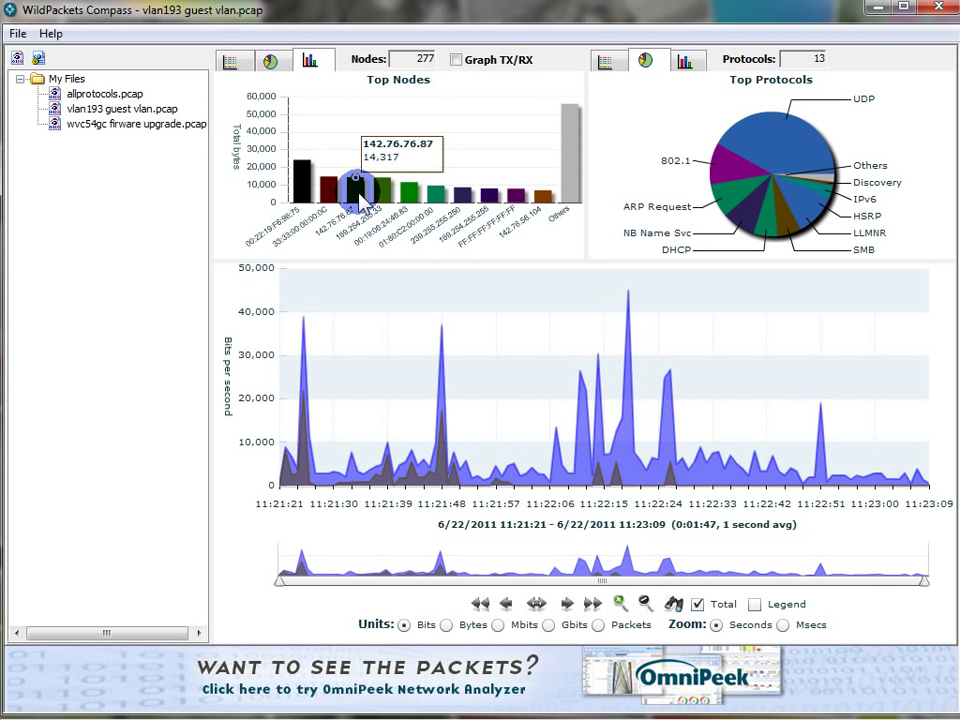
pyautogui.click(361, 197)
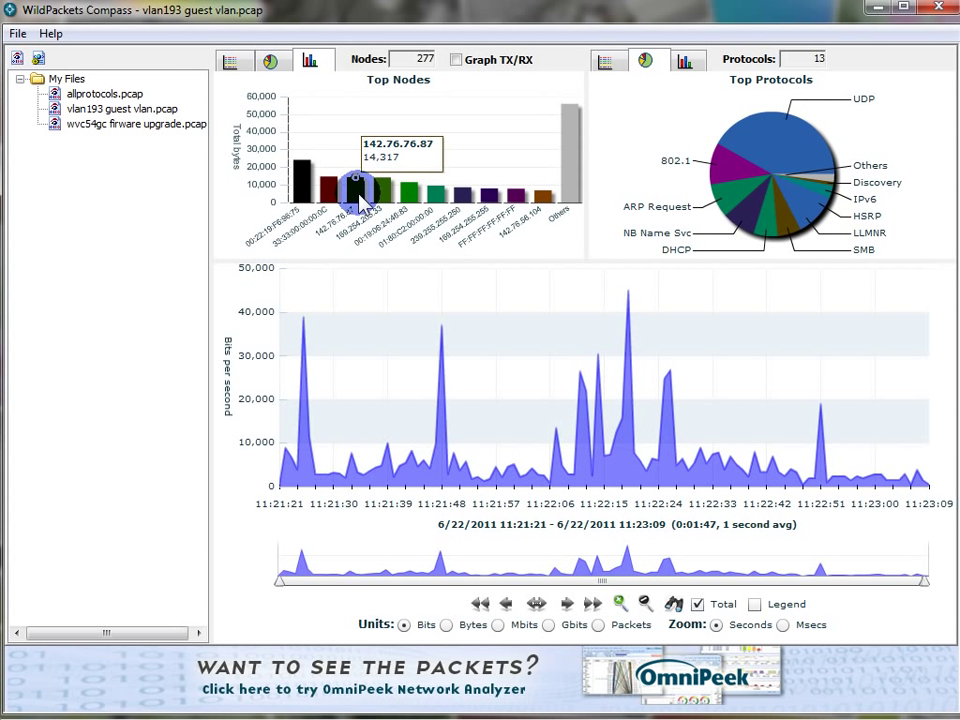
pyautogui.click(311, 184)
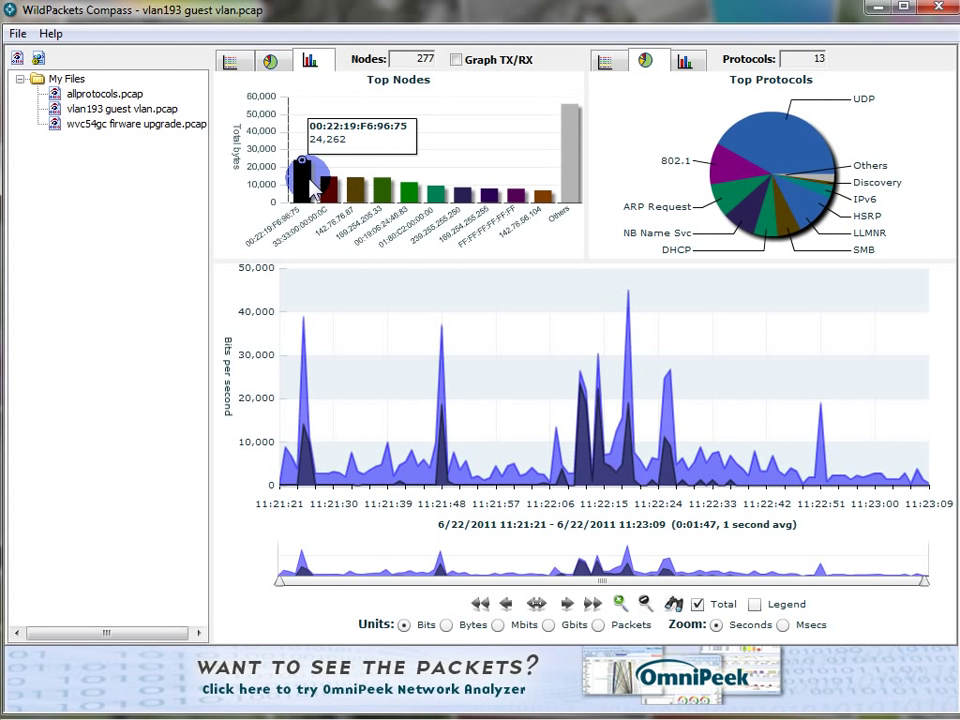
# Step: Inspect the UDP and 802.1 shares in the protocol pie chart, and overlay the 802.1 traffic on the graph
pyautogui.moveTo(798, 132)
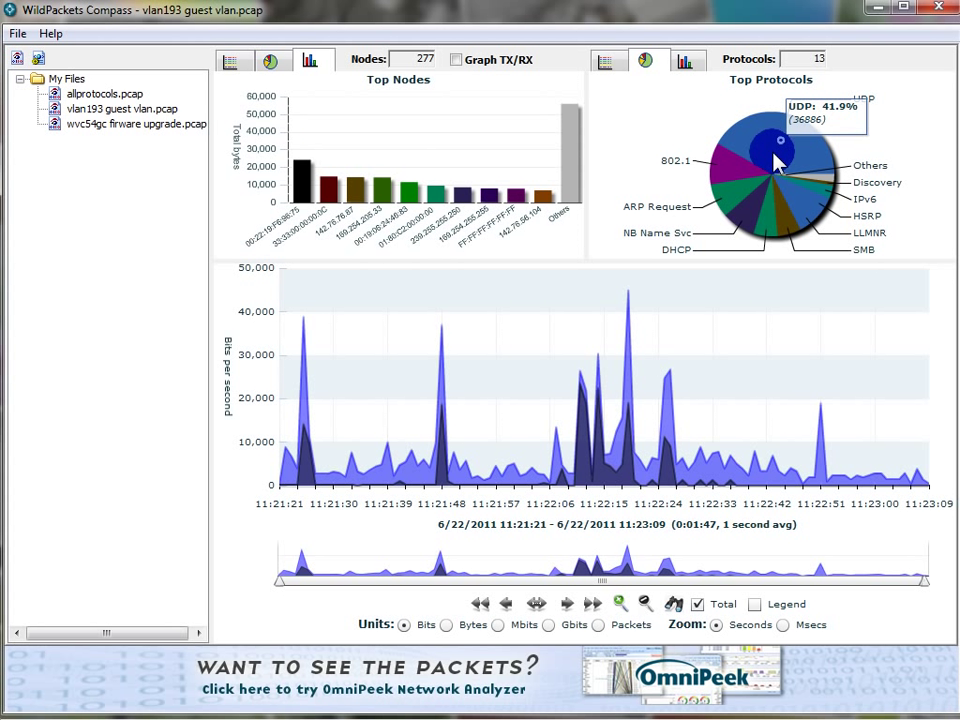
pyautogui.moveTo(728, 172)
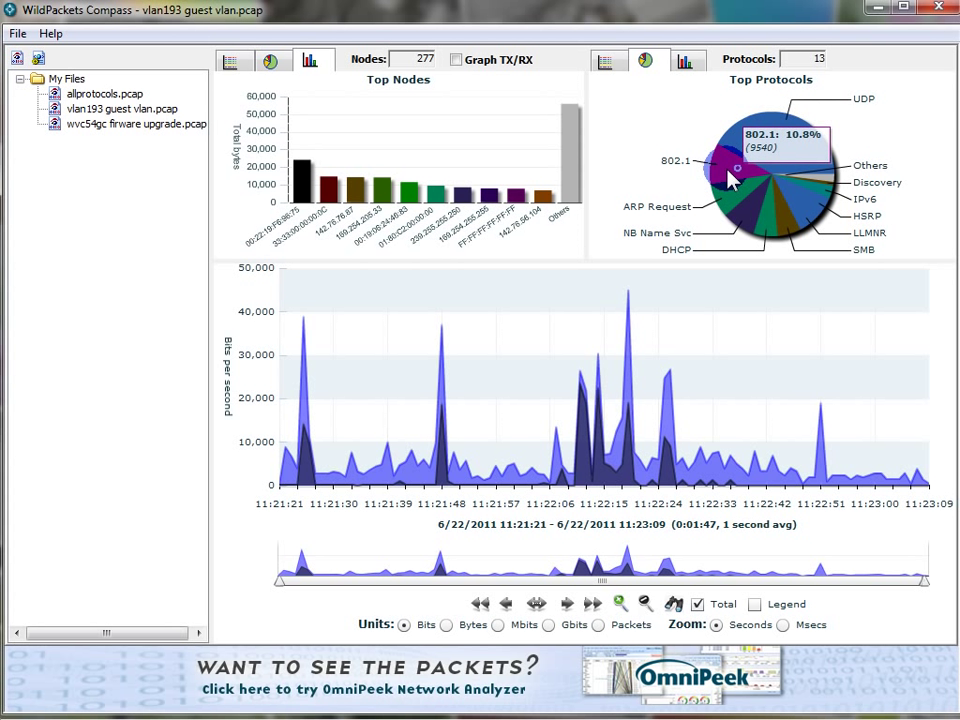
pyautogui.click(729, 176)
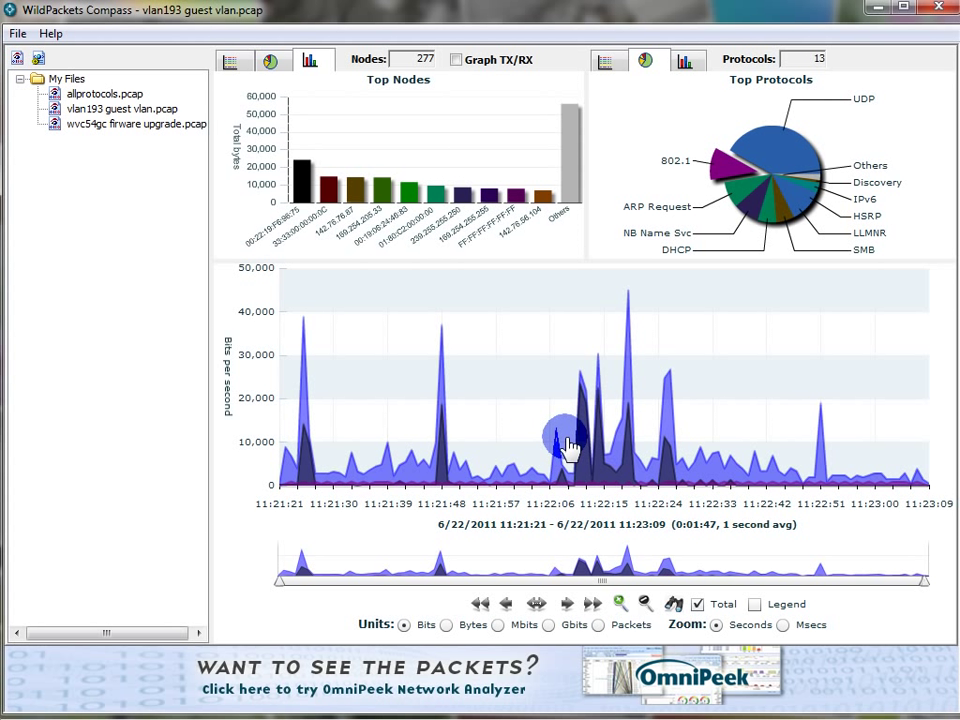
# Step: Narrow the graph to 11:22:09–11:22:28, and adjust the range by shifting it about three seconds earlier and zooming in and out
pyautogui.moveTo(568, 440); pyautogui.dragTo(687, 443)
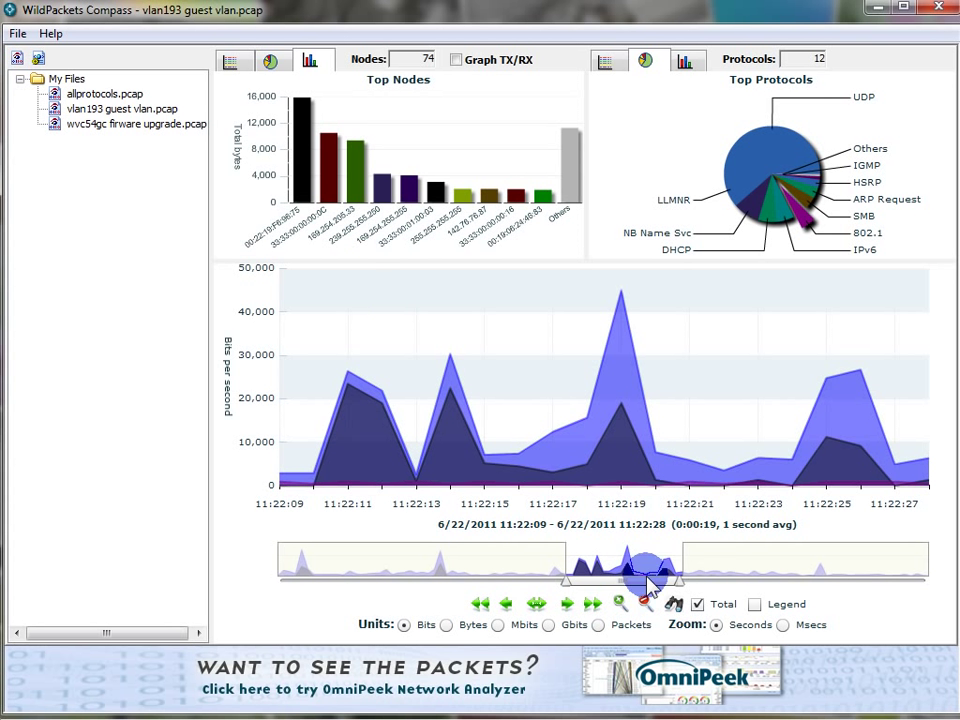
pyautogui.moveTo(643, 583)
pyautogui.mouseDown()
pyautogui.moveTo(514, 583)
pyautogui.moveTo(655, 580)
pyautogui.moveTo(633, 588)
pyautogui.mouseUp()
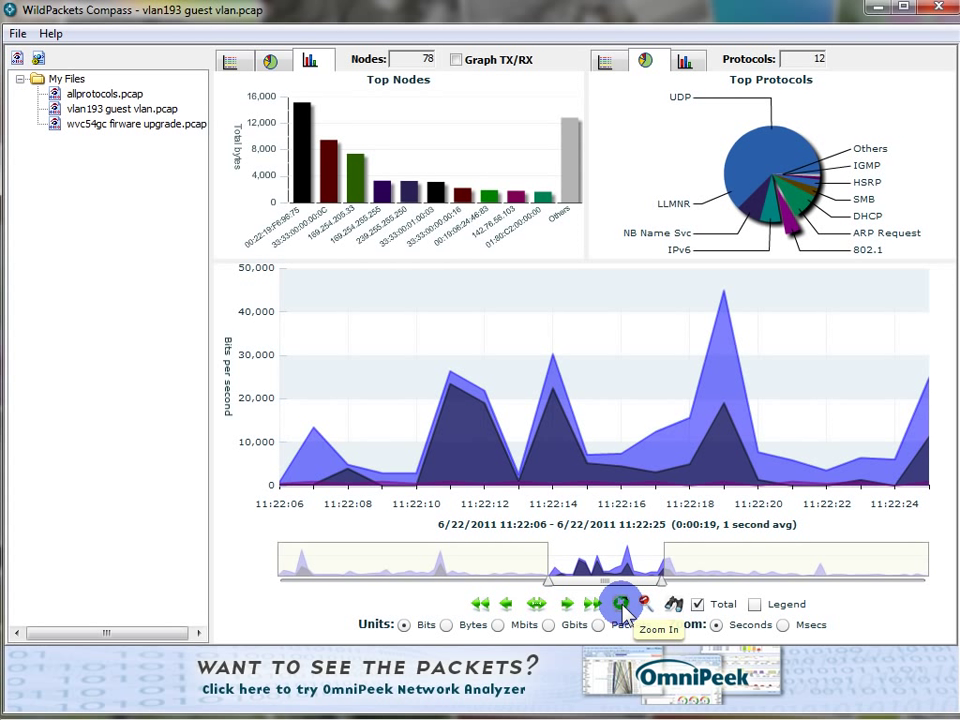
pyautogui.click(622, 603)
pyautogui.click(646, 603)
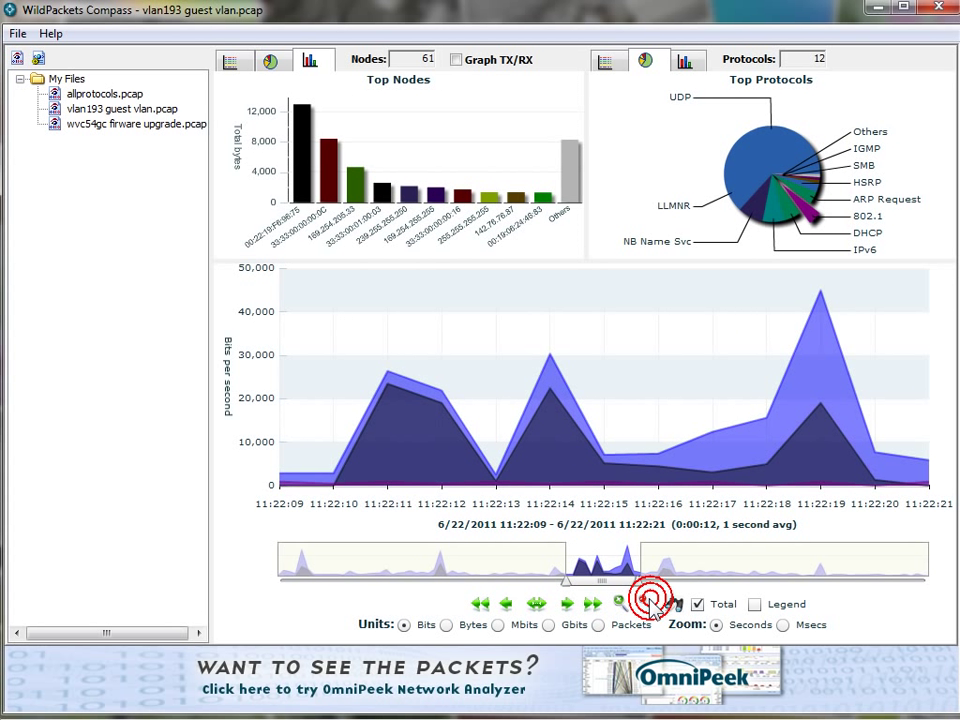
# Step: Widen the graph's time range to 16 seconds and shift it one second later to cover 11:22:08–11:22:24
pyautogui.click(646, 603)
pyautogui.click(646, 603)
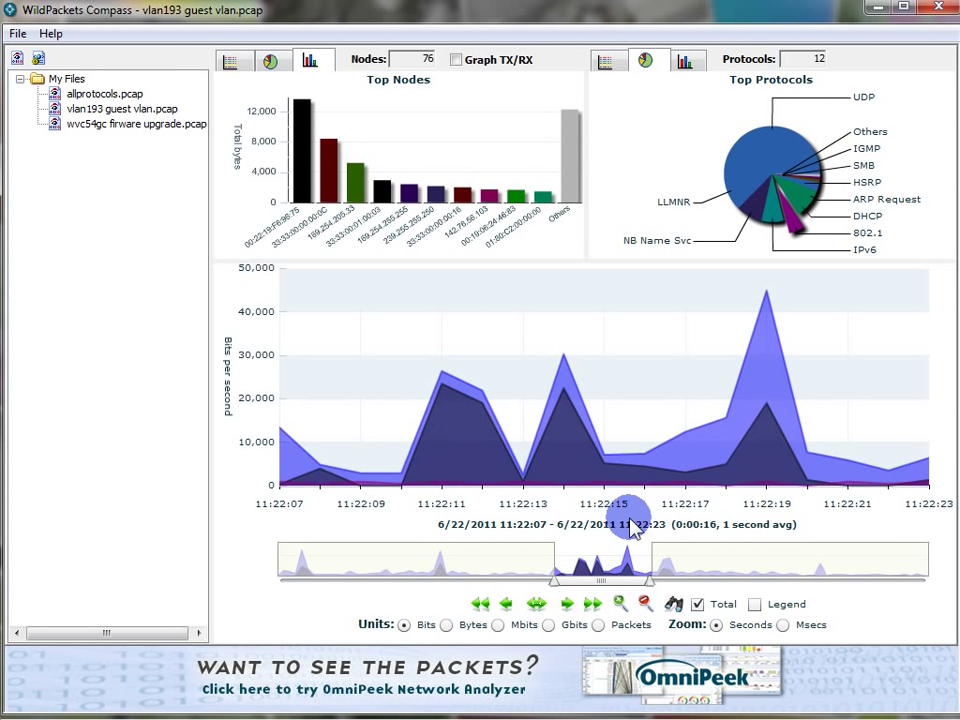
pyautogui.moveTo(601, 578)
pyautogui.mouseDown()
pyautogui.moveTo(527, 590)
pyautogui.moveTo(600, 594)
pyautogui.mouseUp()
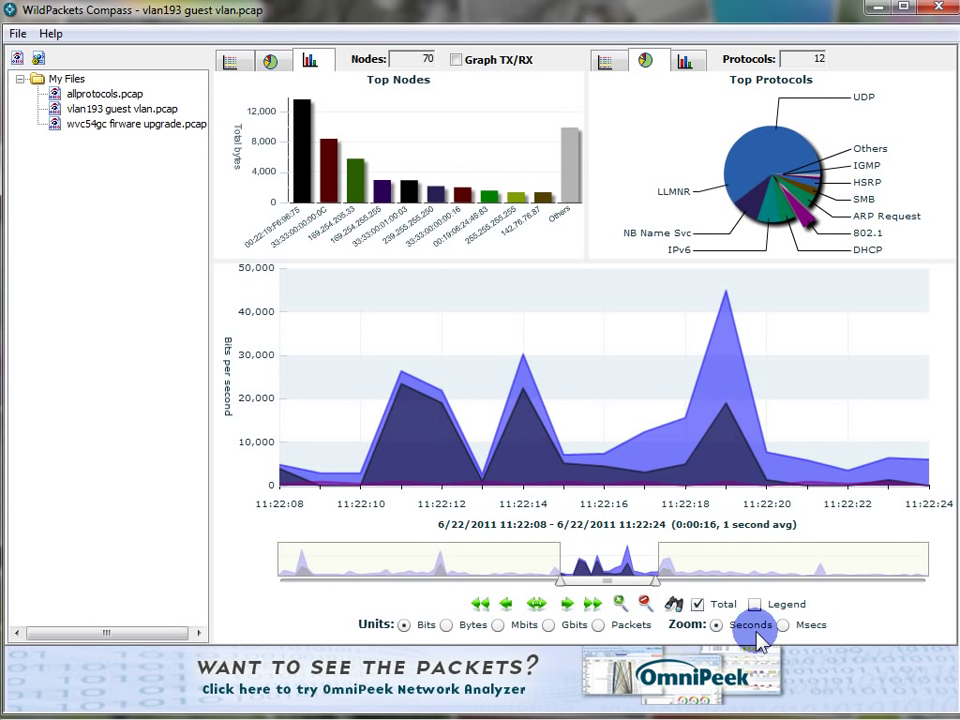
# Step: View the selected traffic at millisecond resolution, inspect a point on the graph near 11:22:19.833, and return to the seconds view
pyautogui.click(785, 625)
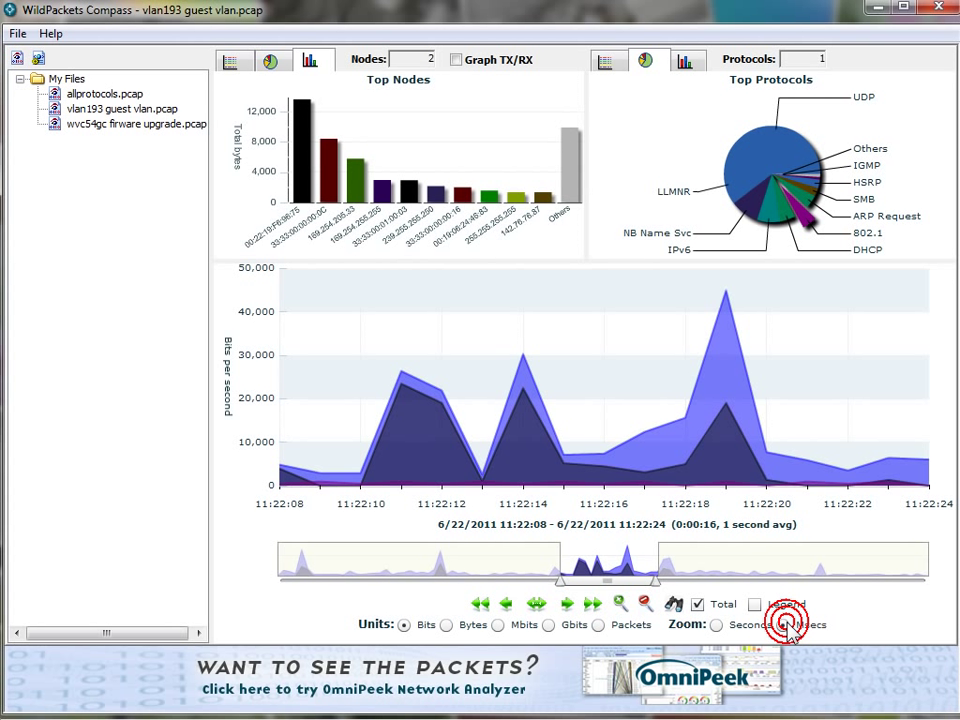
pyautogui.click(698, 473)
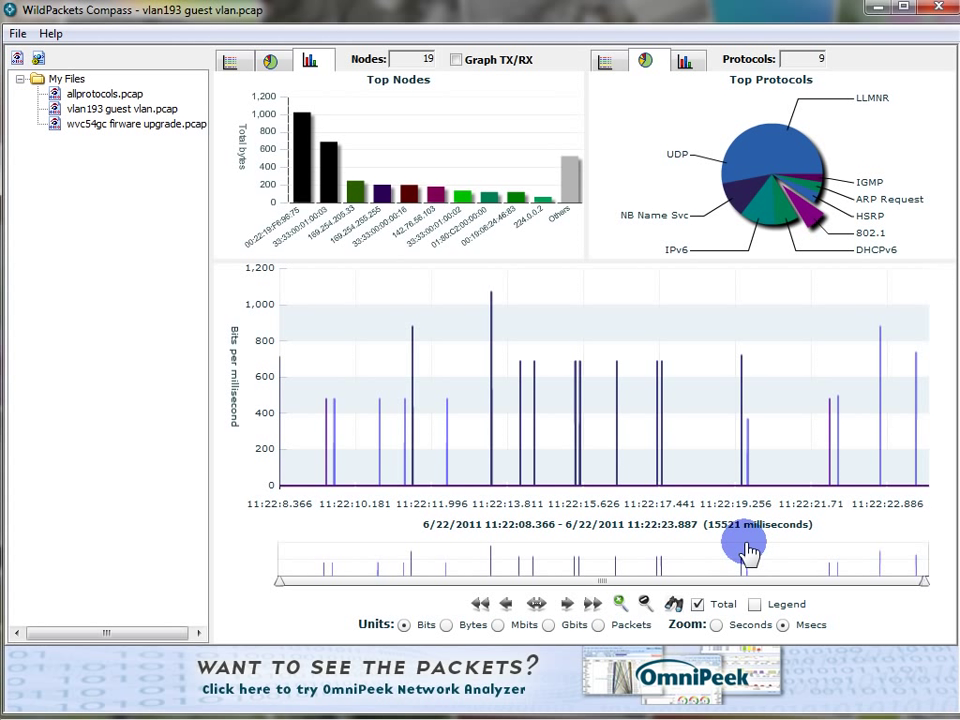
pyautogui.moveTo(768, 487)
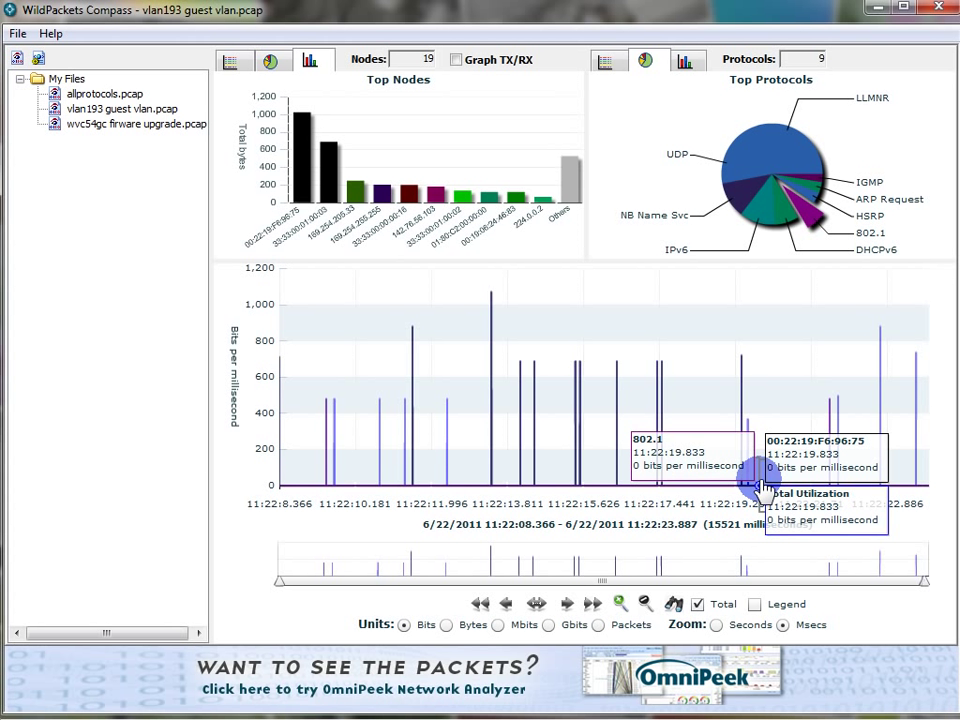
pyautogui.click(718, 626)
pyautogui.click(716, 625)
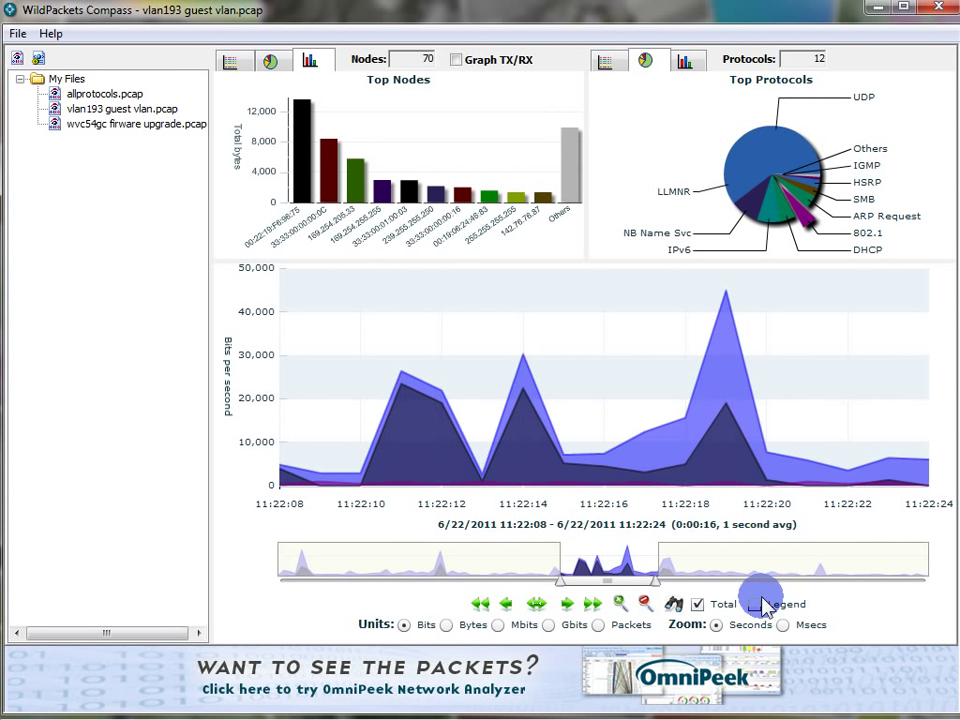
# Step: Display the graph legend, compare its total and average values for the overlaid traffic, and hide the legend
pyautogui.click(754, 604)
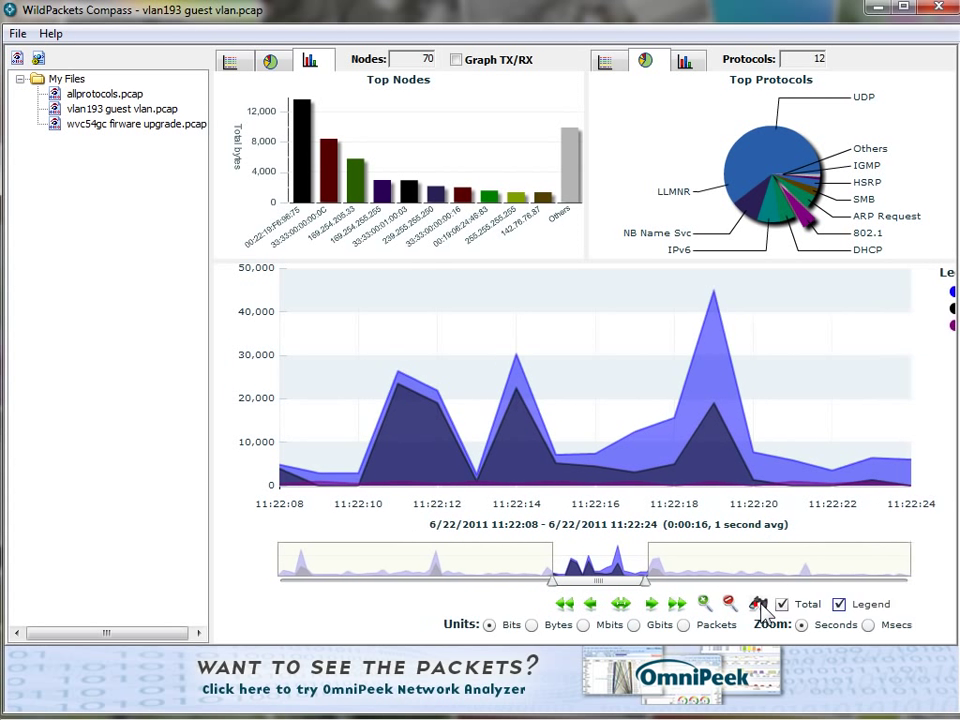
pyautogui.click(815, 320)
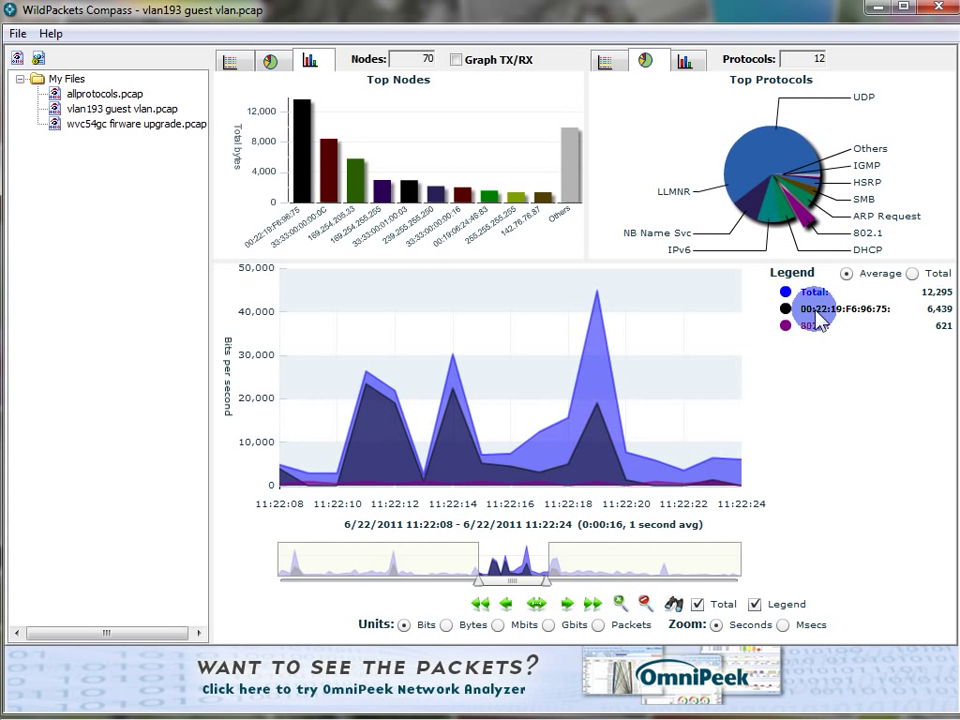
pyautogui.click(912, 273)
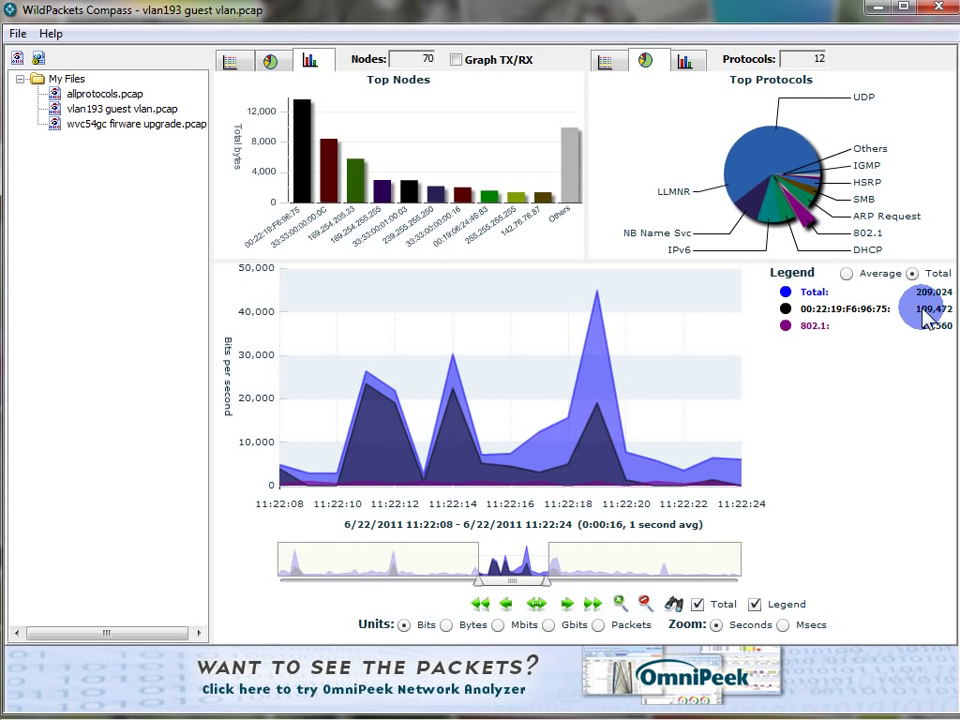
pyautogui.click(846, 273)
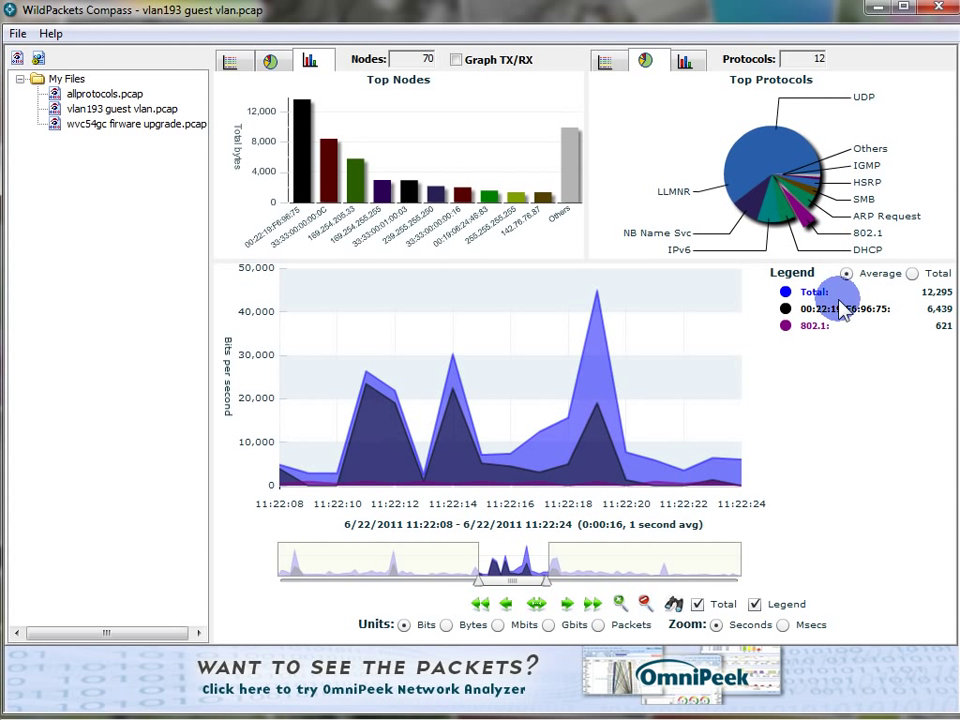
pyautogui.click(568, 440)
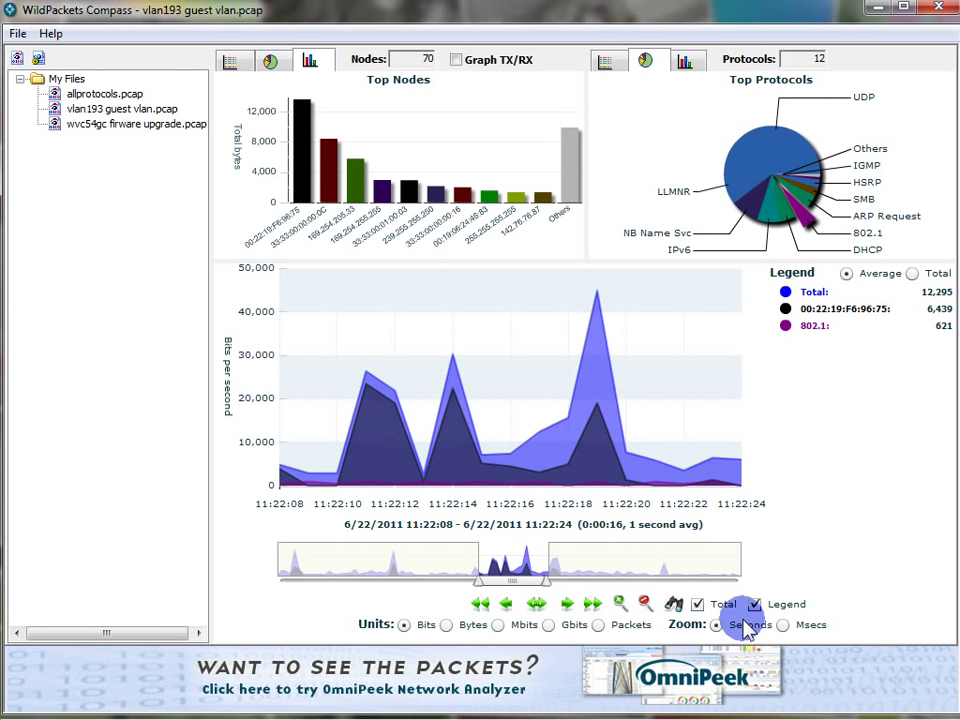
pyautogui.click(779, 606)
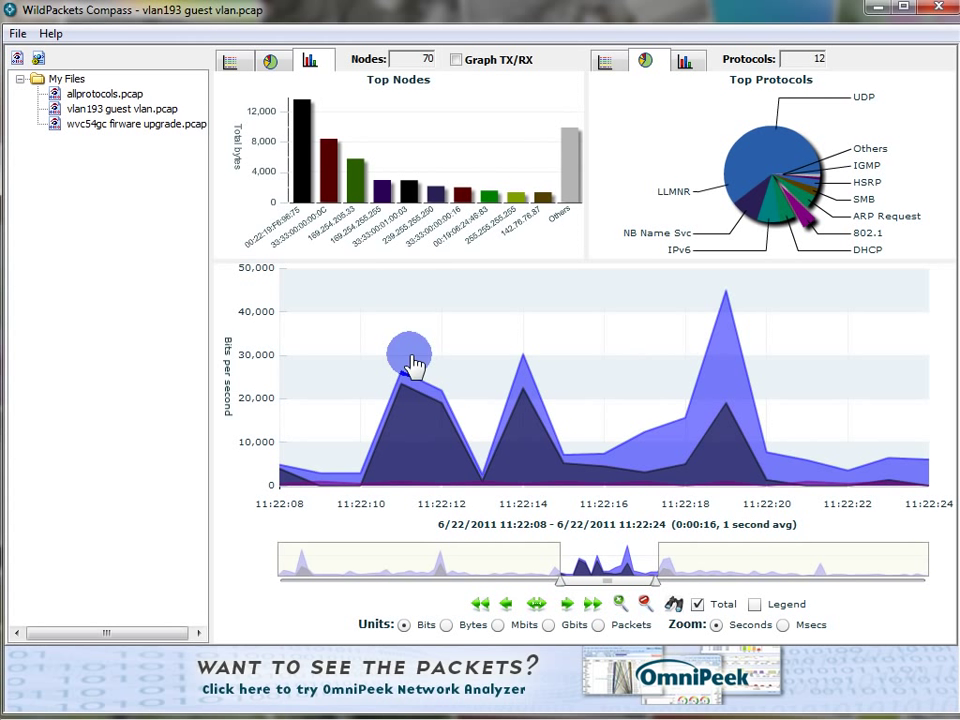
# Step: Generate an HTML report of the selected range as report1.htm, and review its nodes, protocols and network utilization sections
pyautogui.click(40, 60)
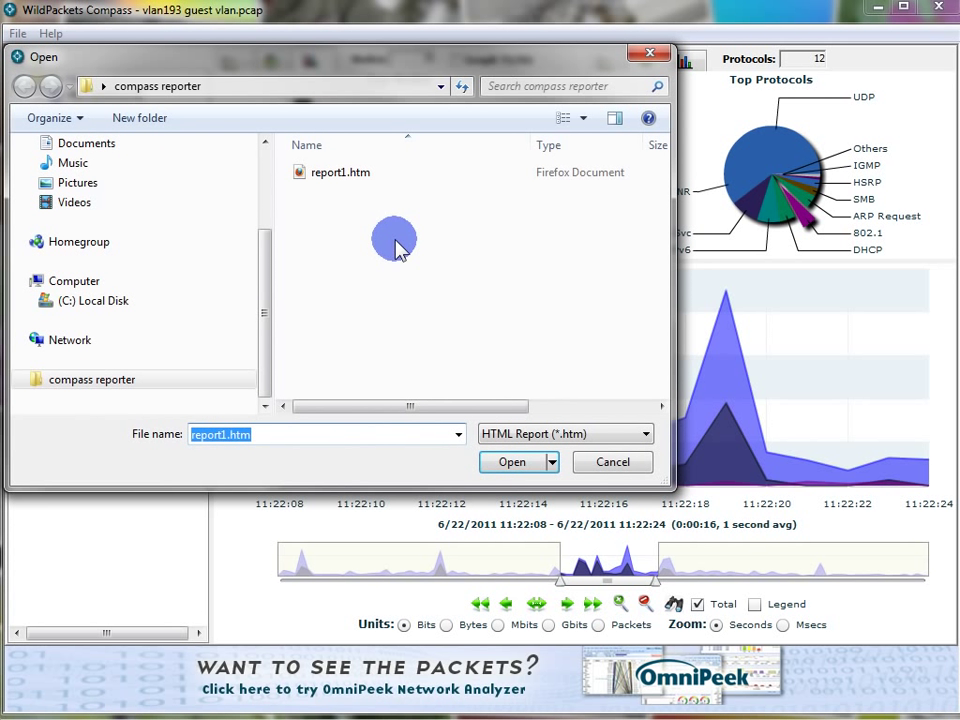
pyautogui.click(512, 461)
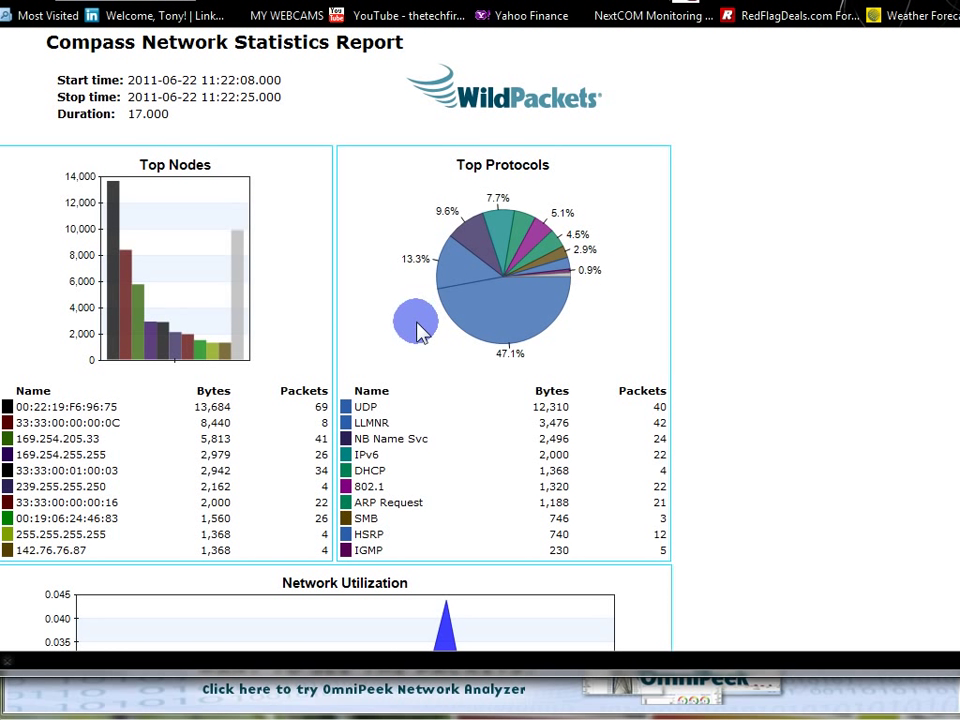
pyautogui.scroll(-2, 472, 345)
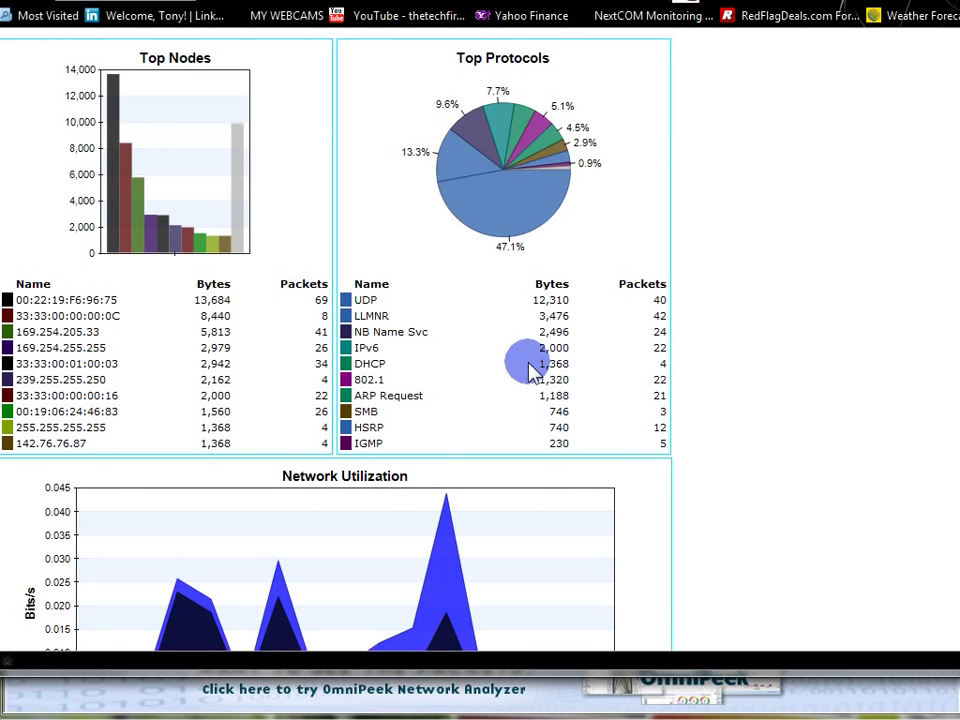
pyautogui.scroll(-2, 527, 366)
pyautogui.scroll(4, 523, 366)
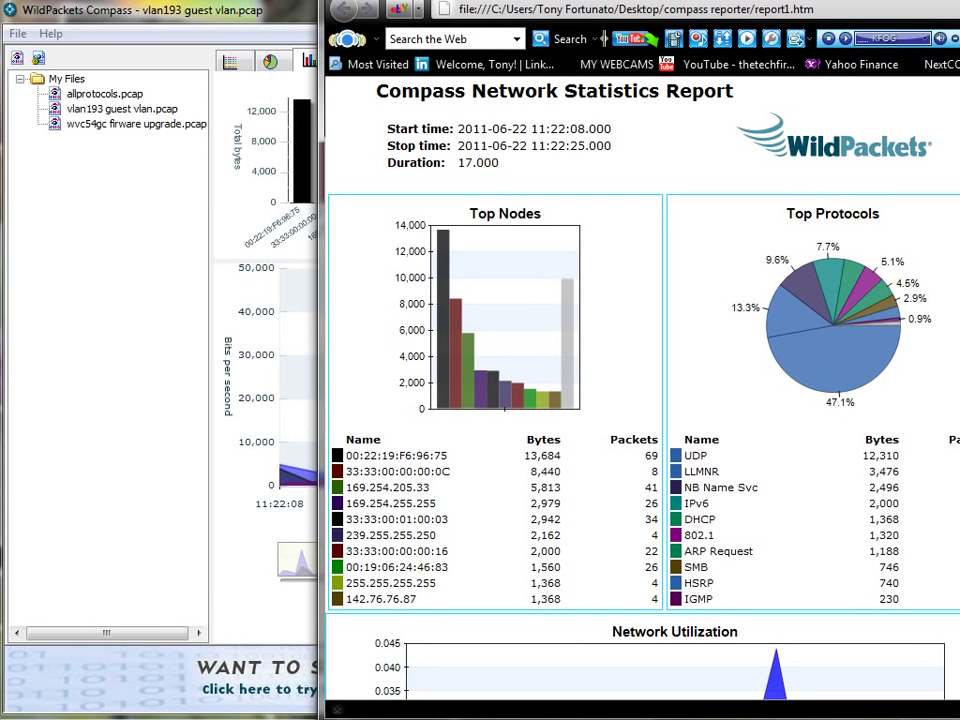
# Step: Check the Compass graph against the report, reposition the report's browser window for another look, and close it
pyautogui.click(253, 32)
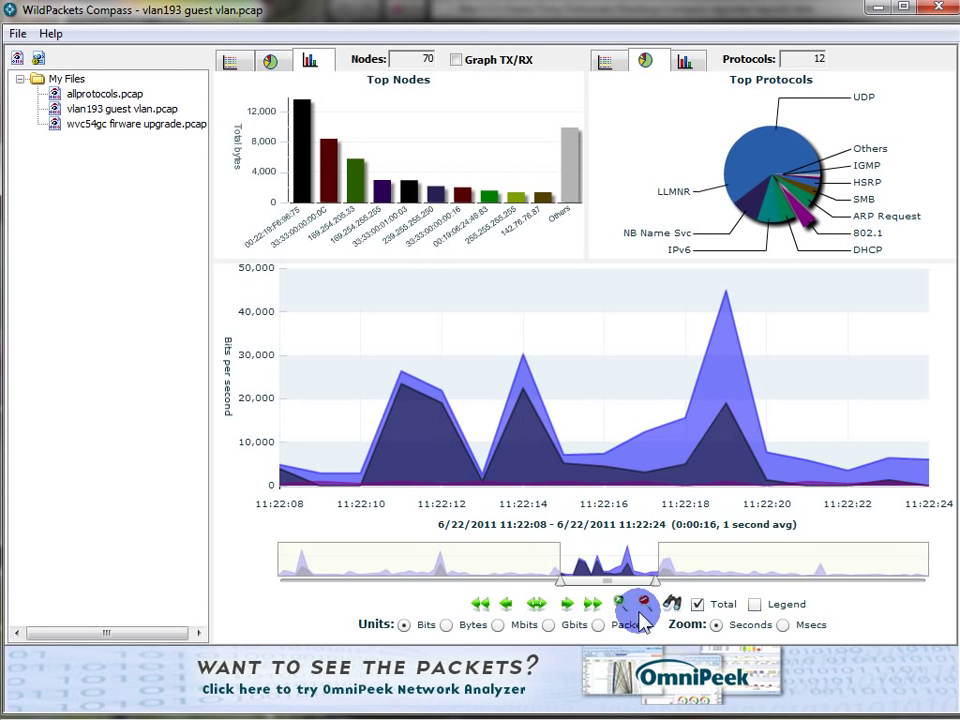
pyautogui.click(640, 615)
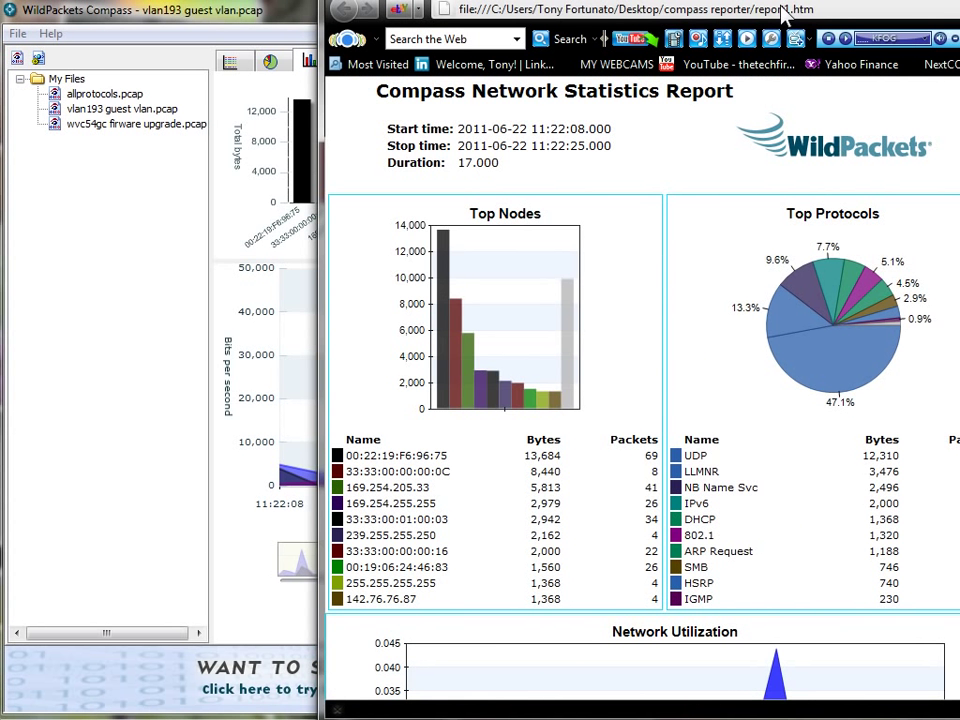
pyautogui.moveTo(783, 12); pyautogui.dragTo(596, 12)
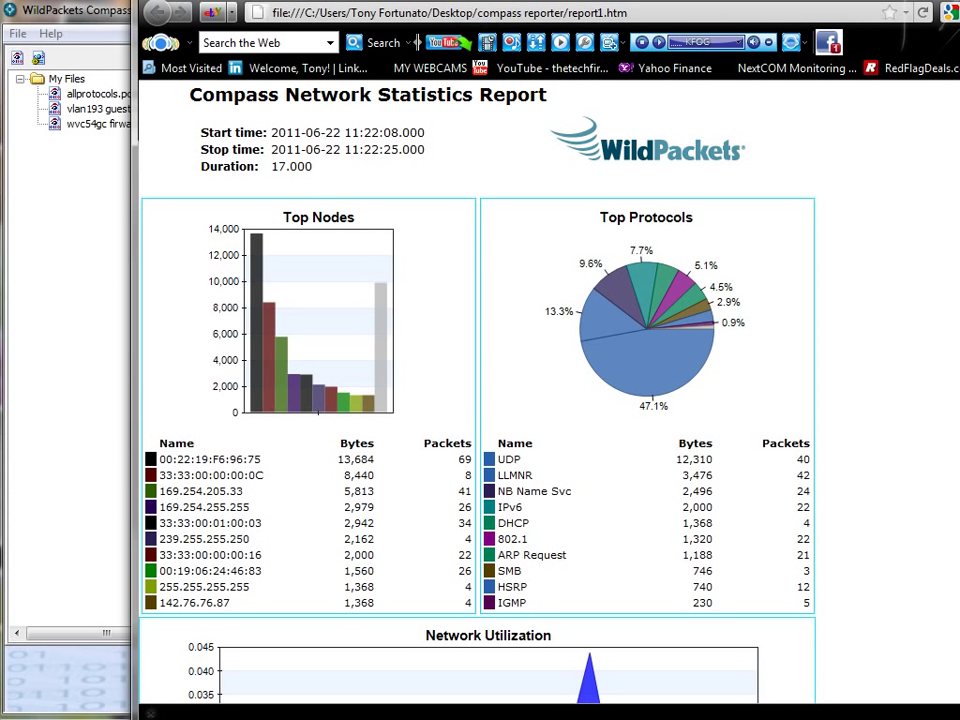
pyautogui.moveTo(596, 12); pyautogui.dragTo(594, 0)
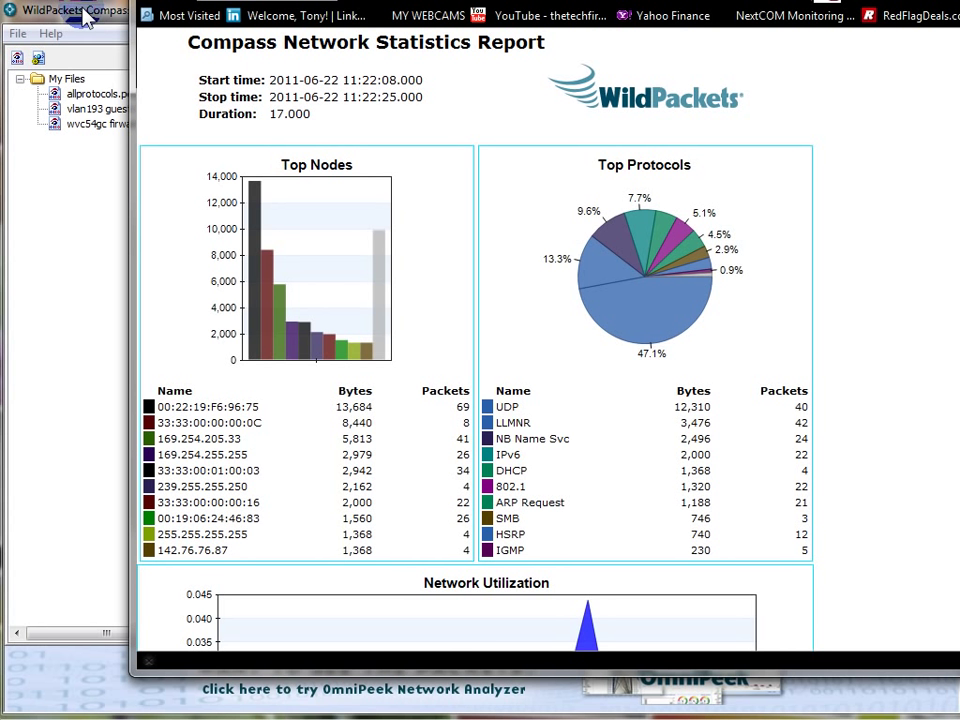
pyautogui.hotkey('alt', 'F4')
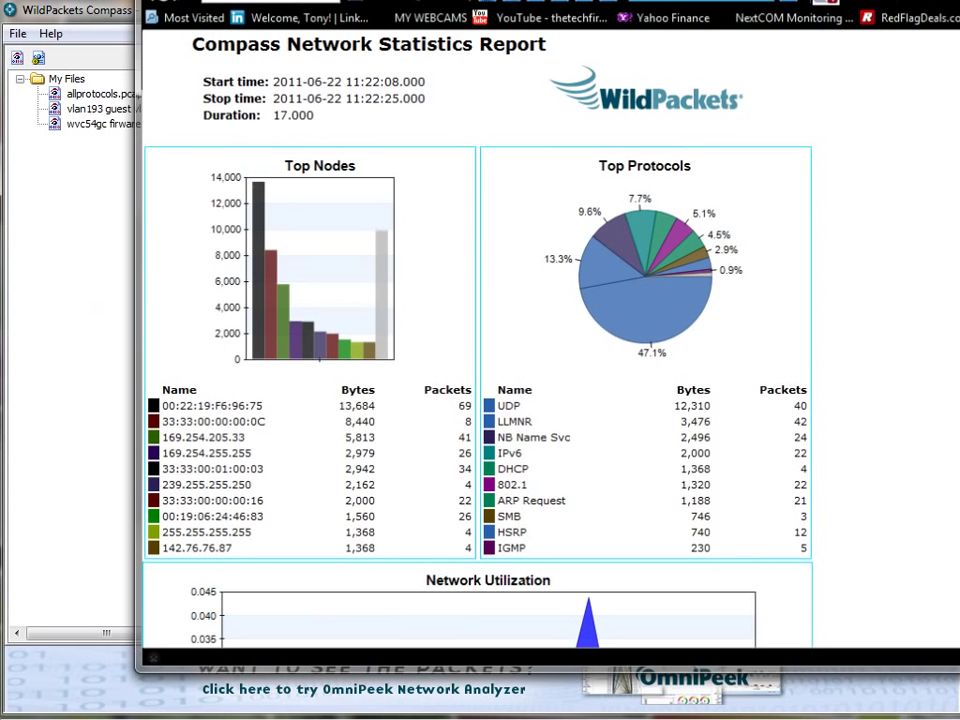